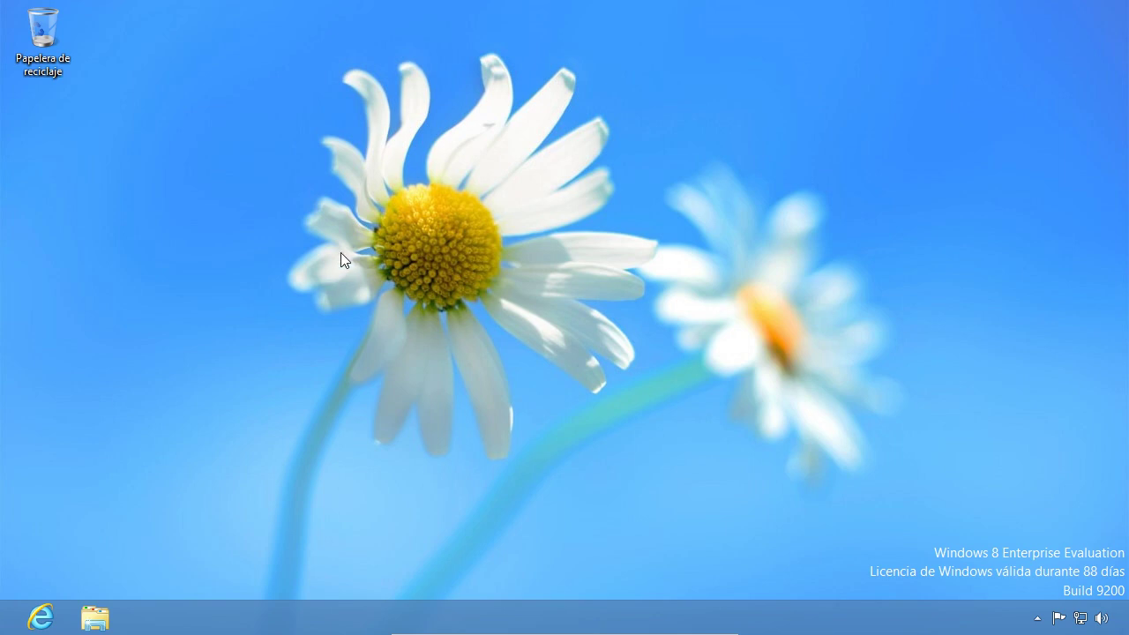
Open File Explorer on Equipo with Windows+E.
key(super+e)
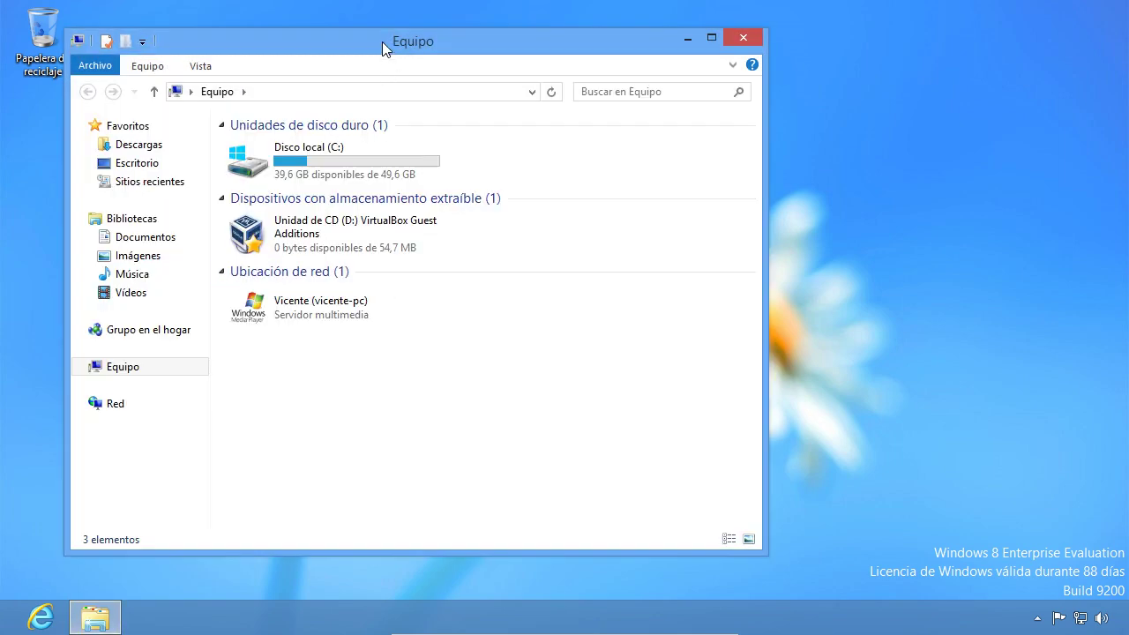
Open Equipo's Sistema page and its Propiedades del sistema, showing computer Windows8 in WORKGROUP.
drag(383, 44, 420, 46)
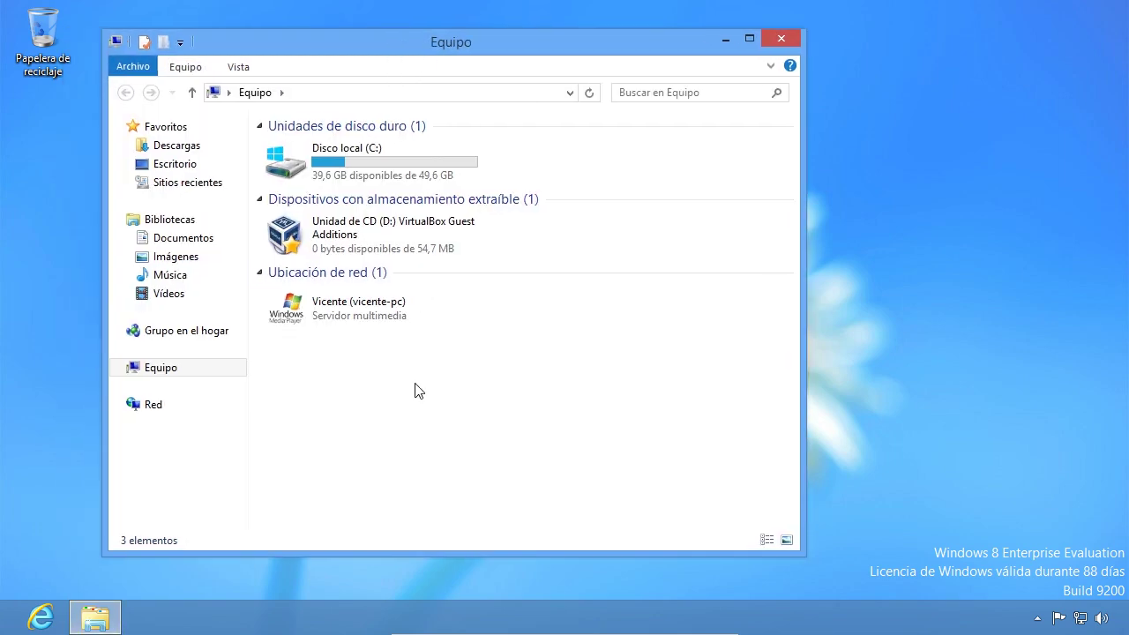
right_click(162, 376)
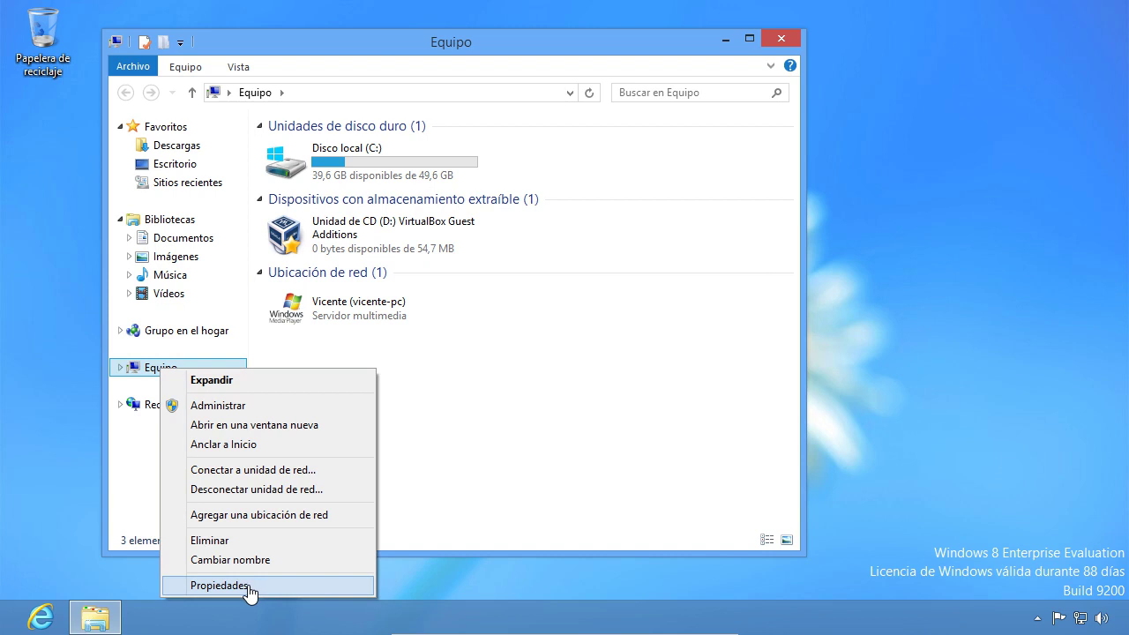
click(221, 585)
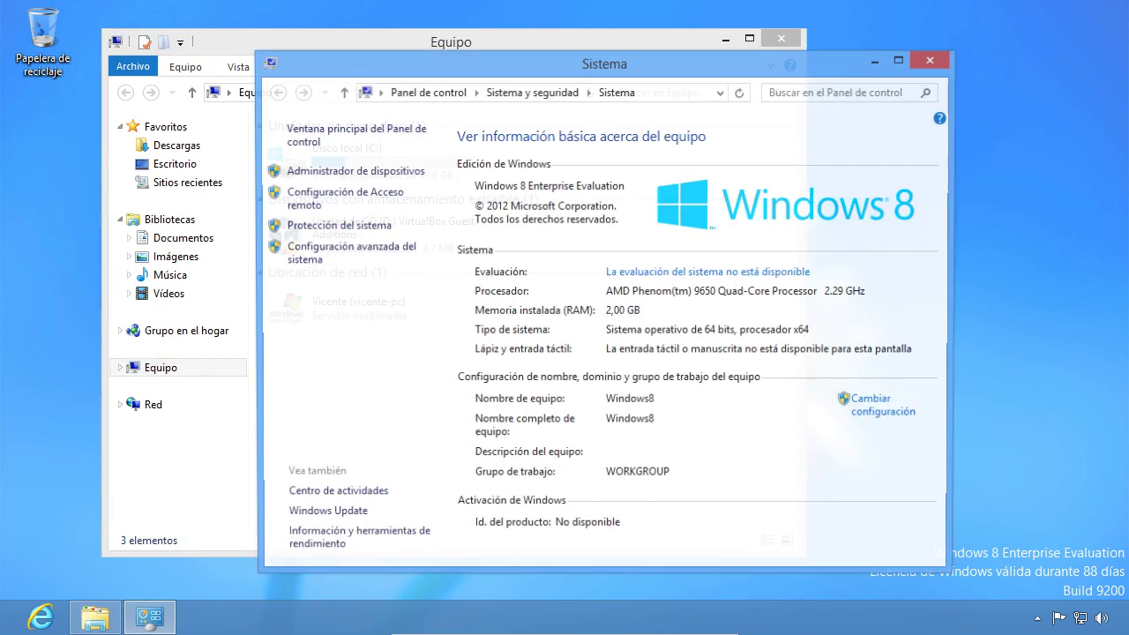
drag(689, 76, 644, 63)
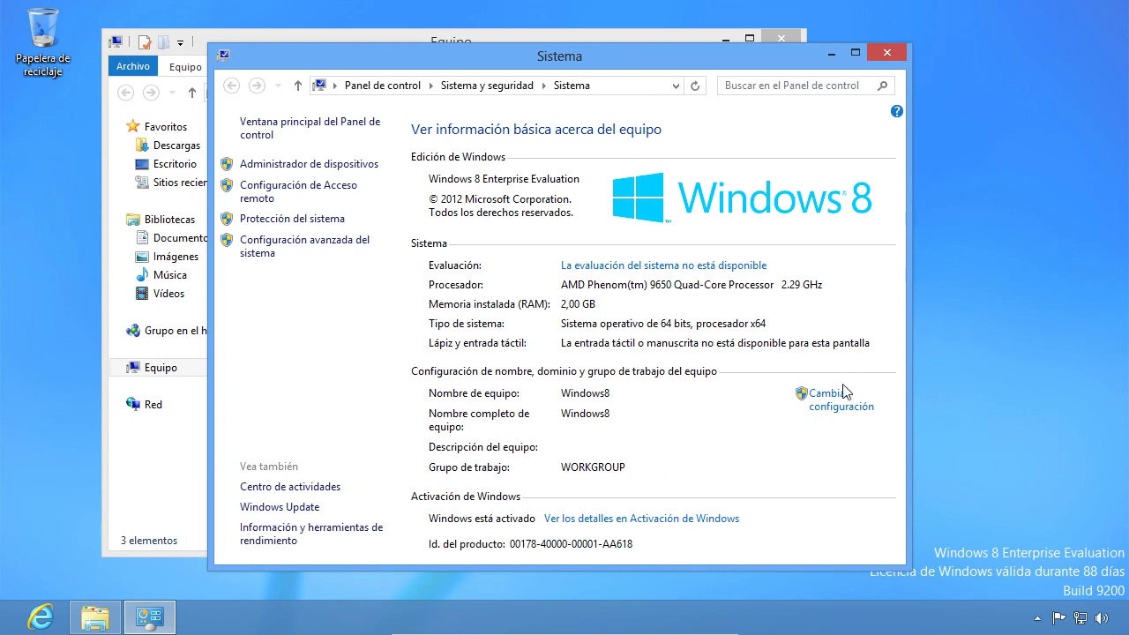
click(838, 407)
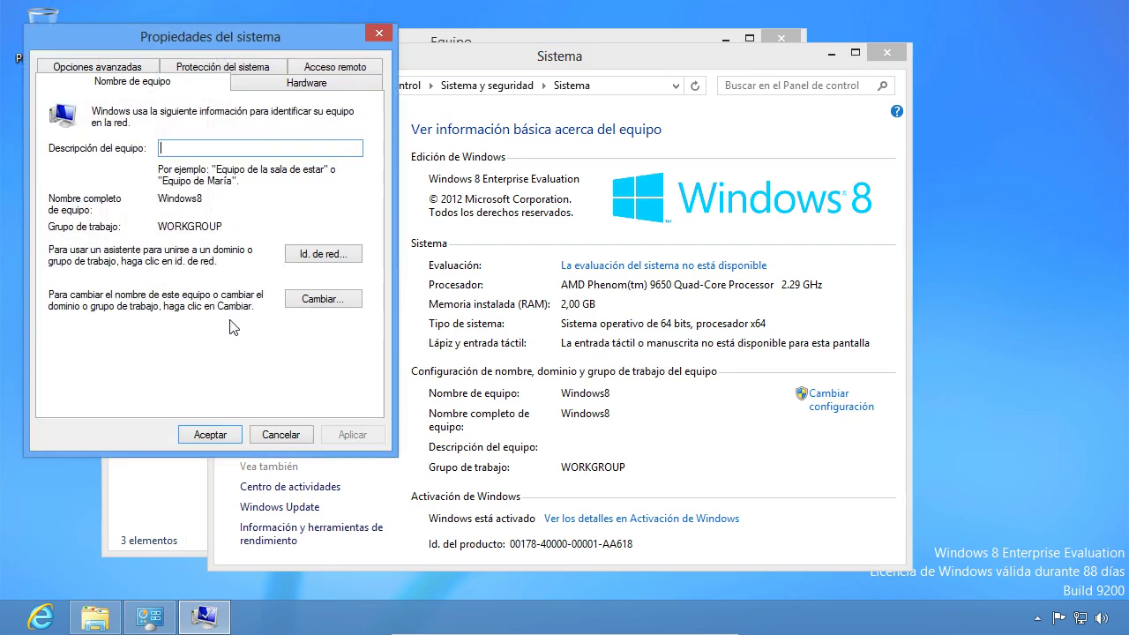
Try joining the computer to domain 'cursowin' by switching membership to Dominio.
drag(248, 36, 275, 34)
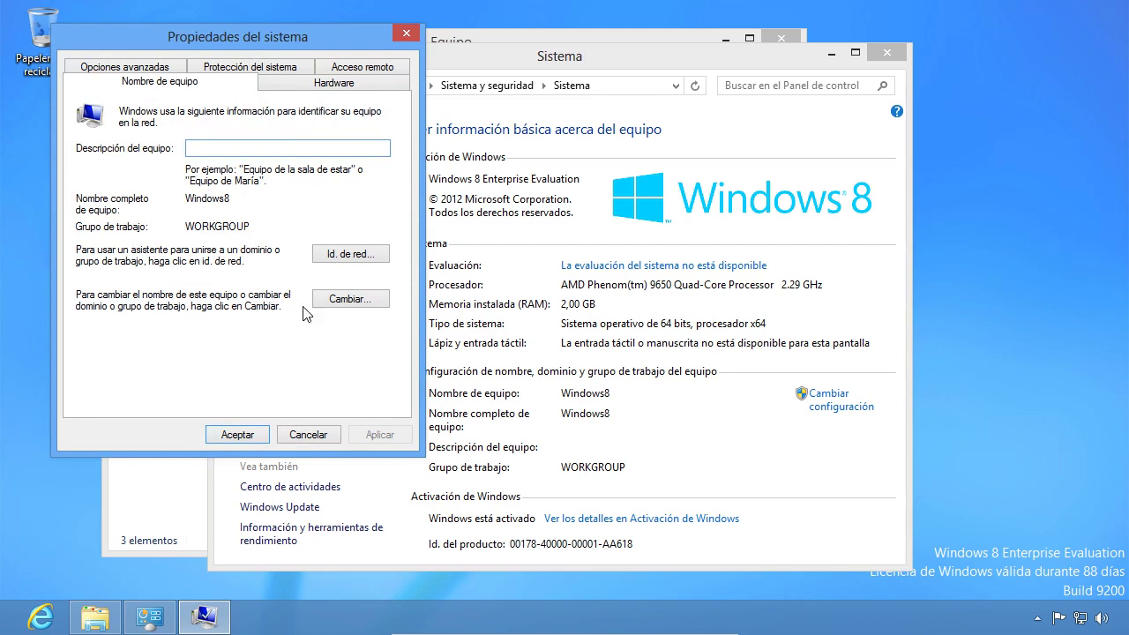
click(366, 302)
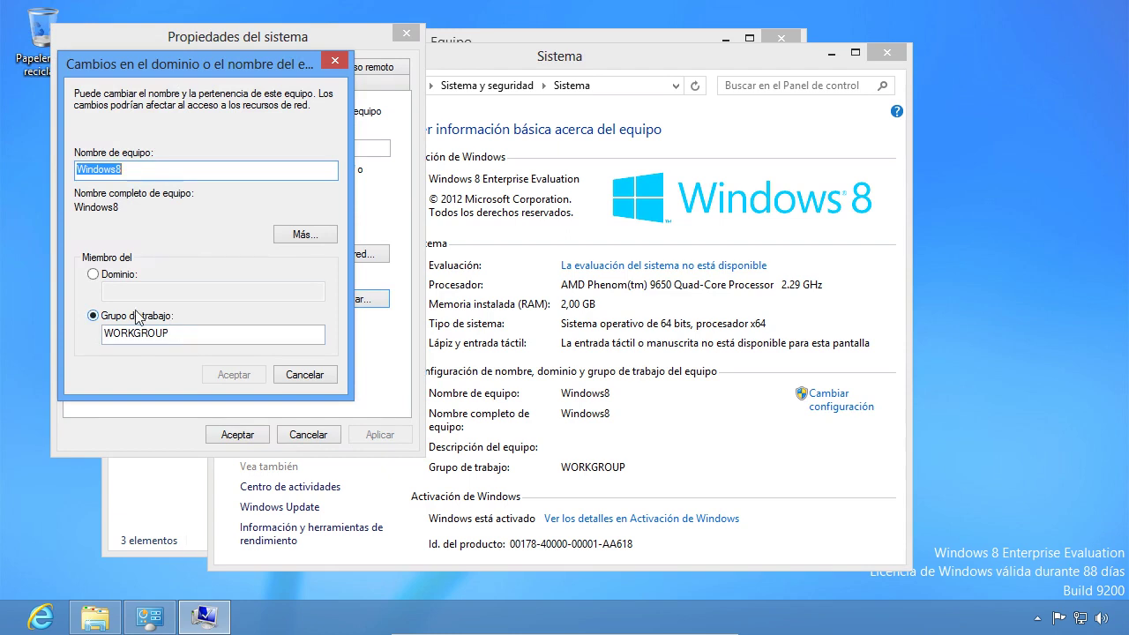
click(93, 275)
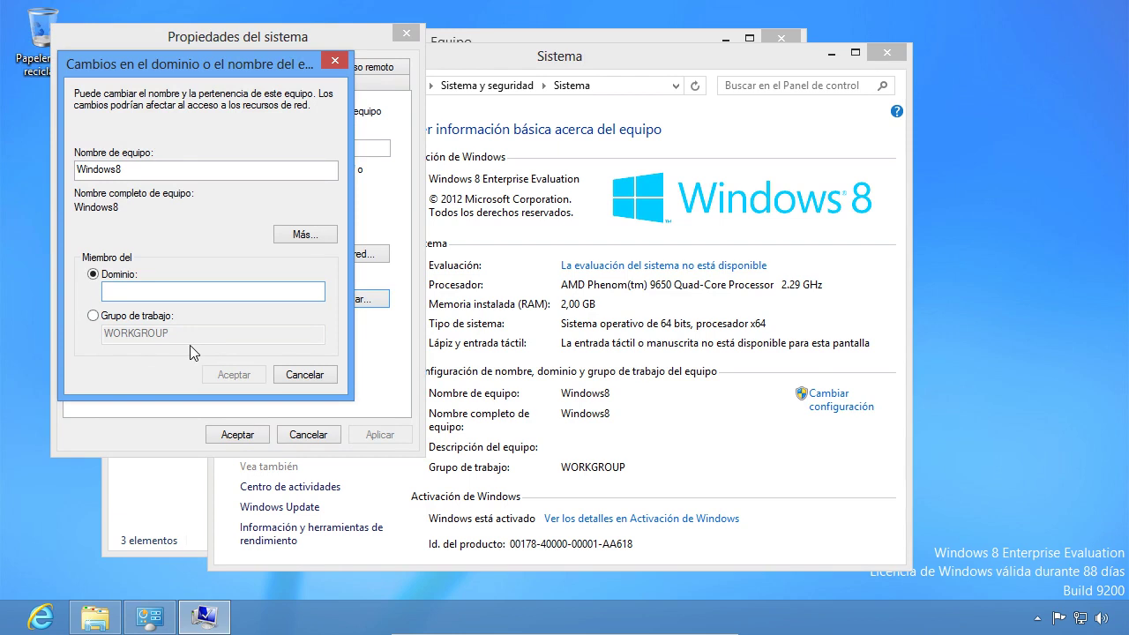
text(cursowin)
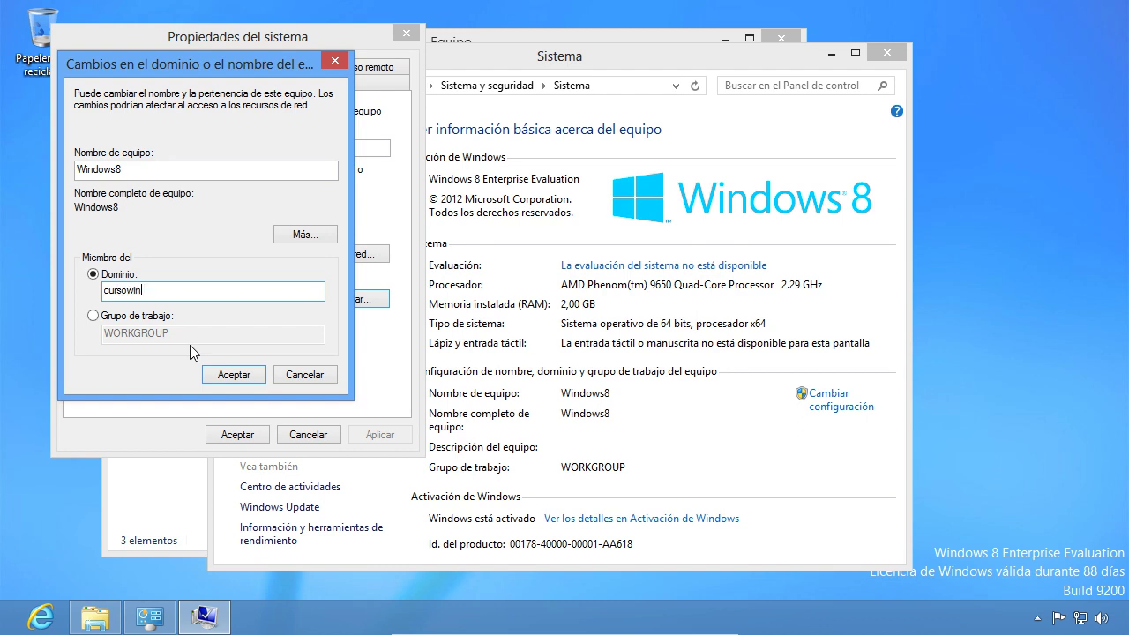
click(233, 377)
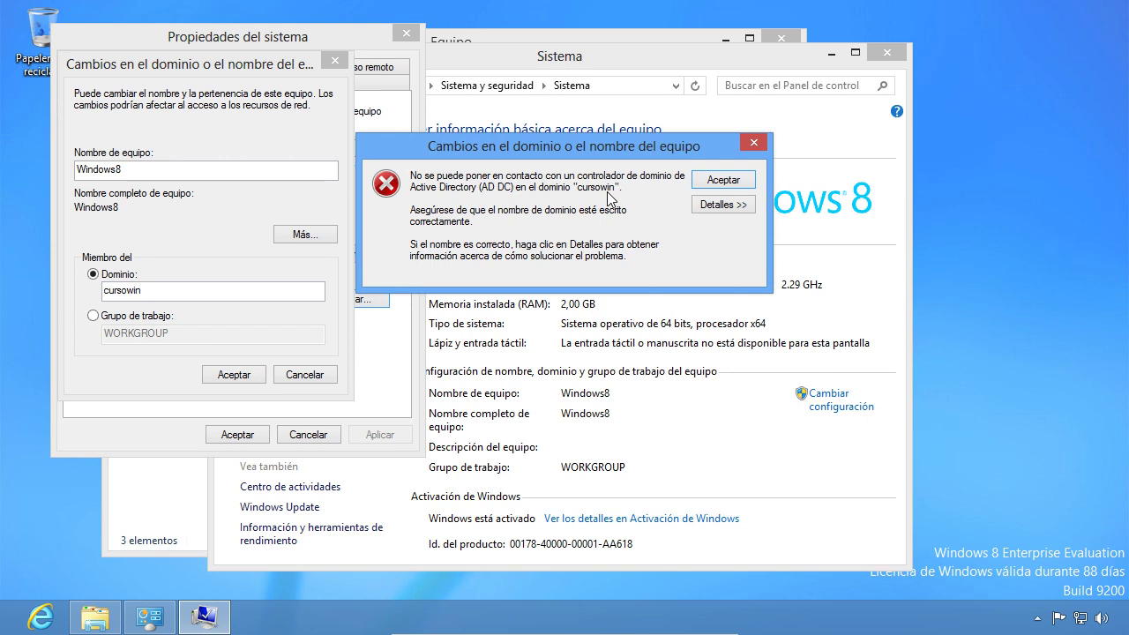
Dismiss the error and resubmit the domain name as 'cursowinserver'.
click(718, 183)
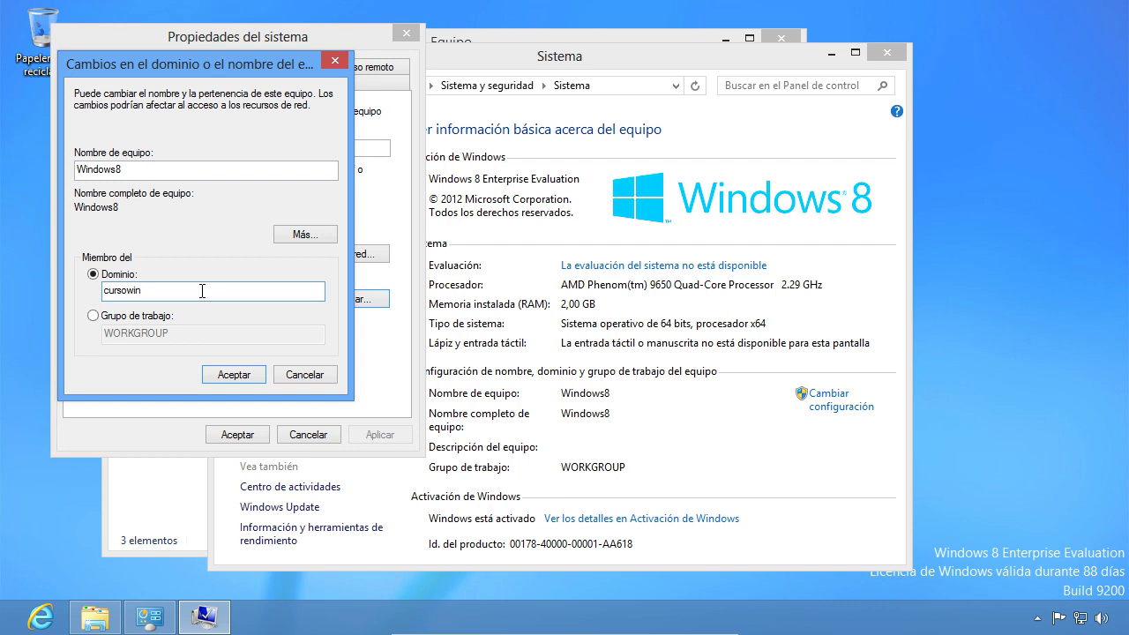
text(server)
click(235, 376)
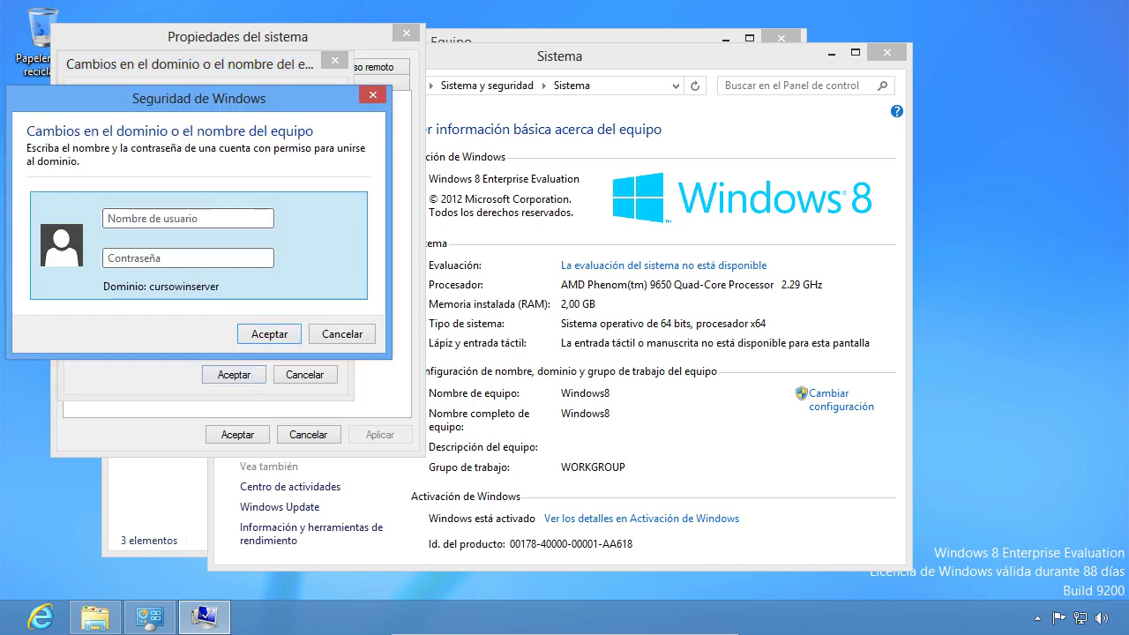
Enter the domain account's user name and password in the Windows Security prompt.
drag(176, 104, 261, 136)
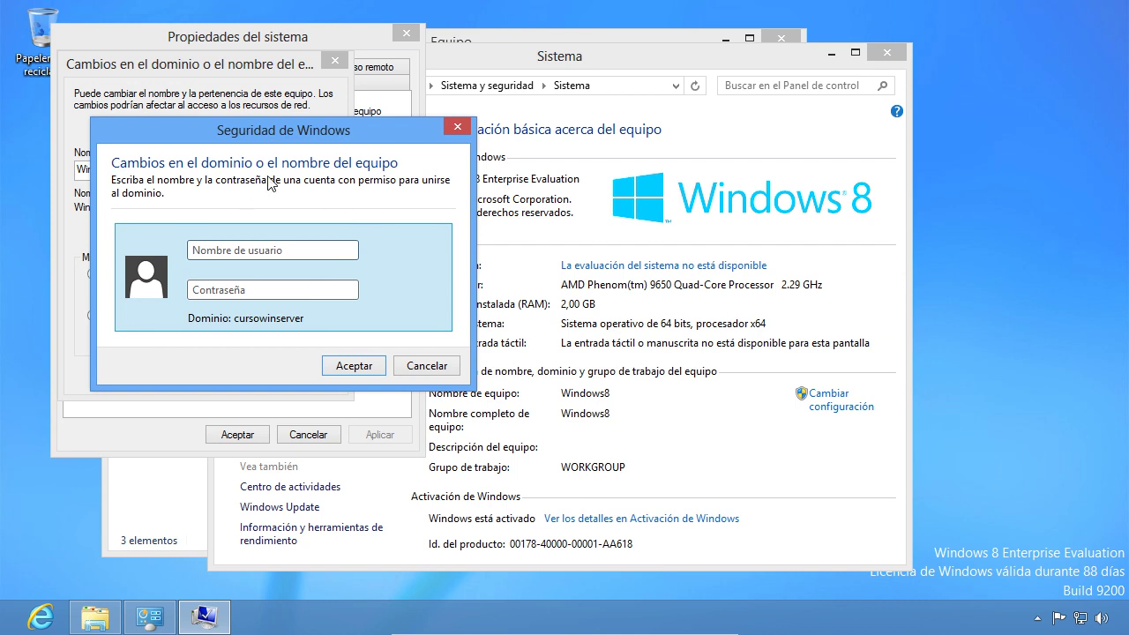
click(212, 263)
text(jocarsa)
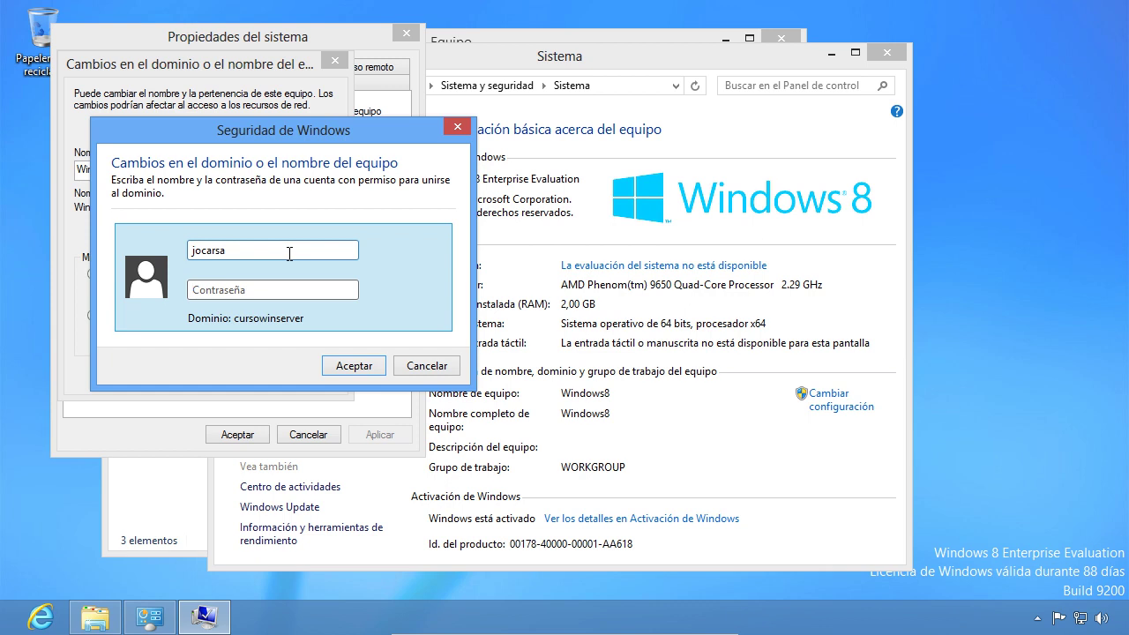
key(Tab)
text(•••••••••••)
Submit the credentials to join cursowinserver, which fails because the domain can't be contacted.
click(351, 365)
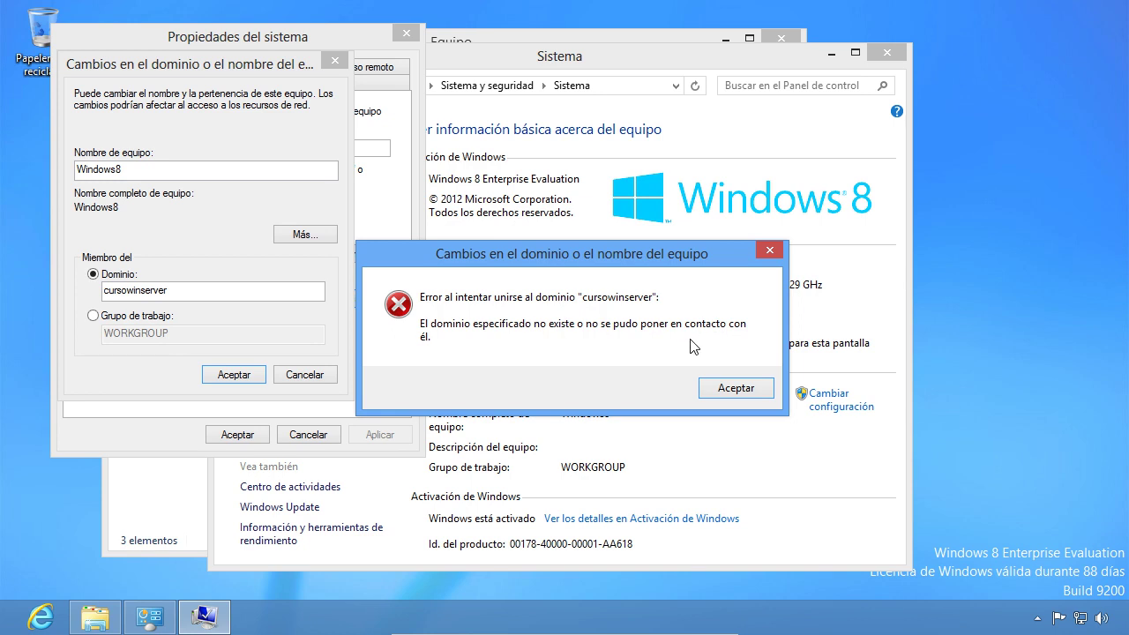
Dismiss the failure, cancel the domain change, and close System Properties and the Sistema window.
click(735, 393)
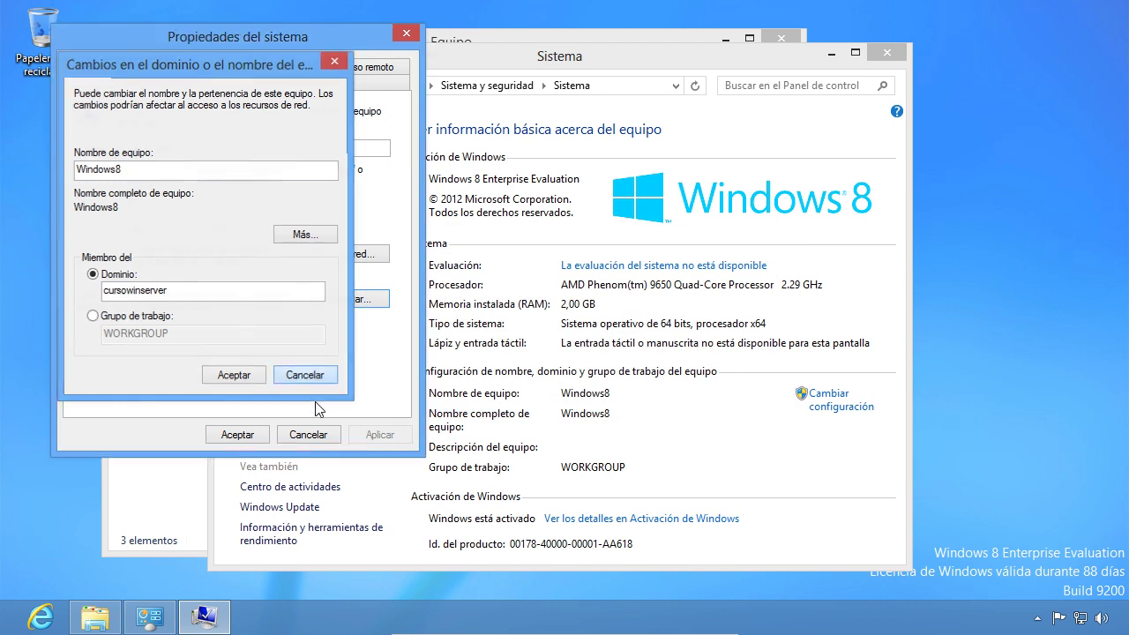
click(304, 374)
click(308, 434)
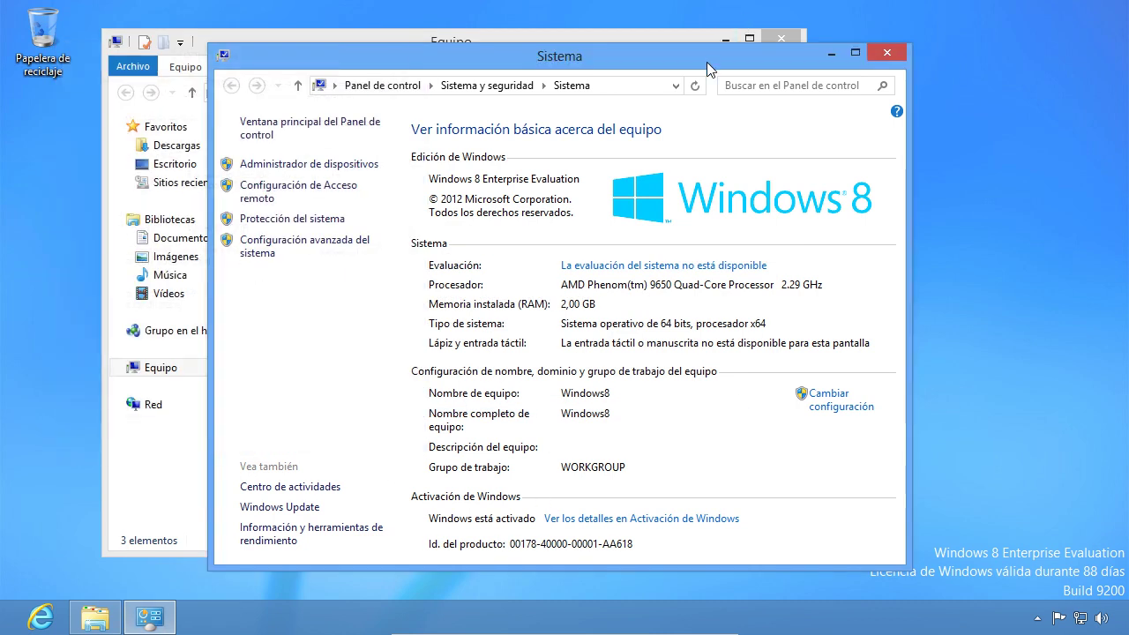
drag(706, 62, 694, 52)
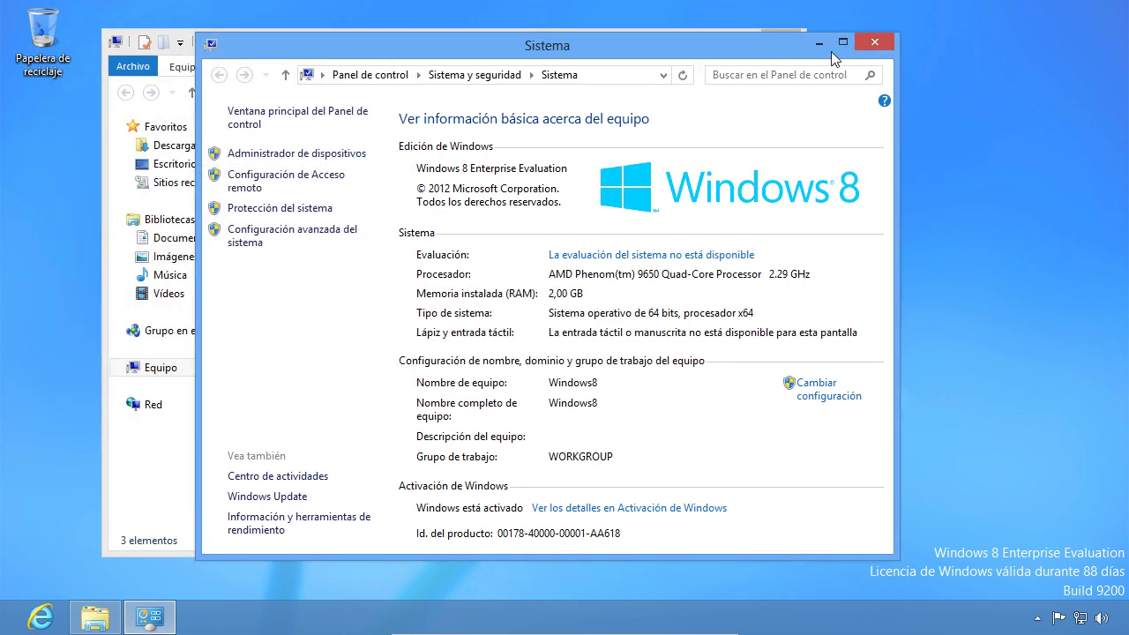
click(872, 44)
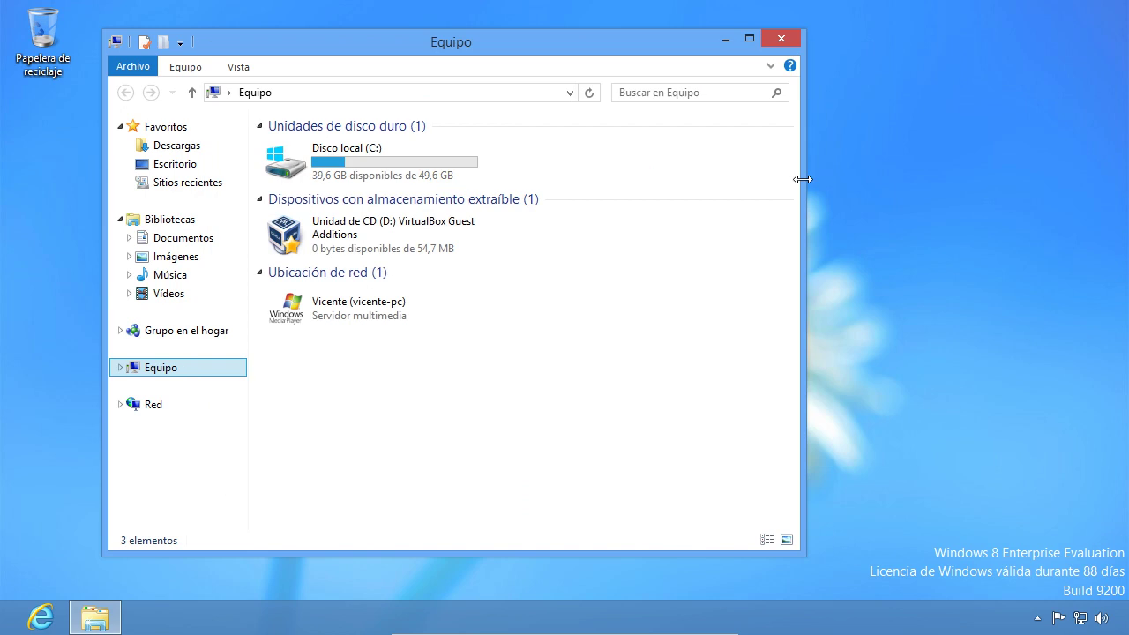
Visit the Start screen briefly and return to the desktop with Equipo open.
click(457, 406)
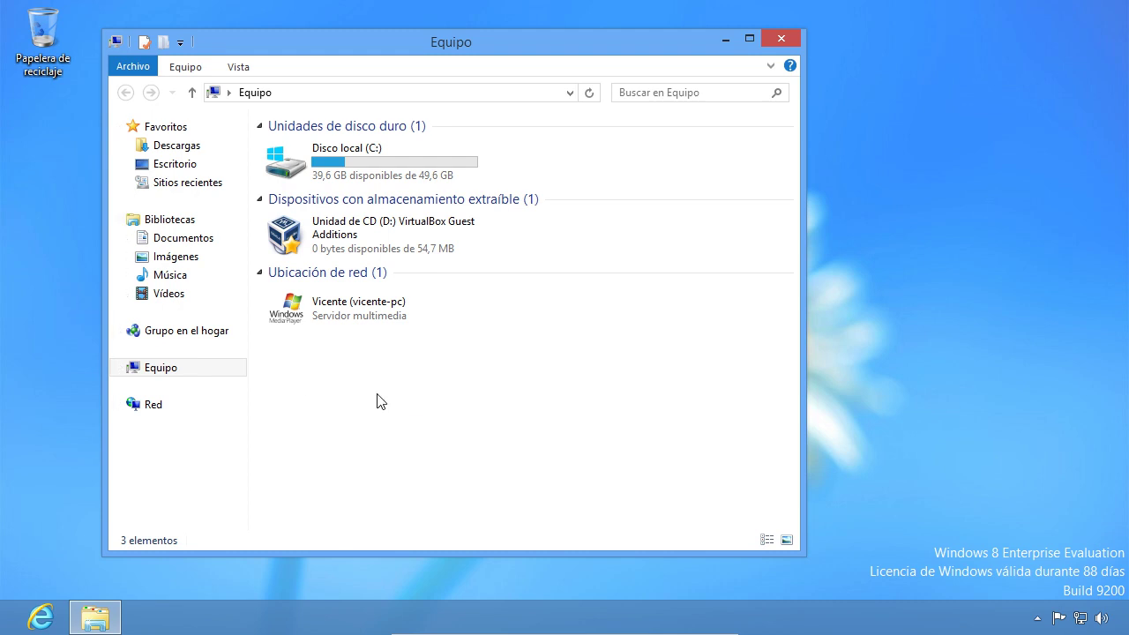
click(86, 395)
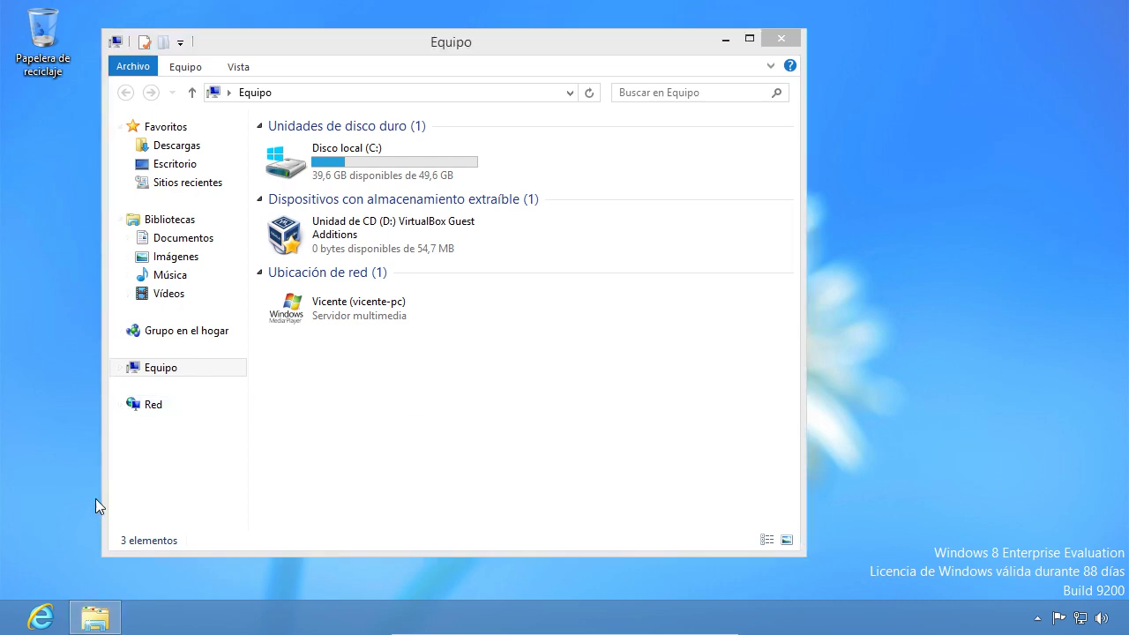
key(super)
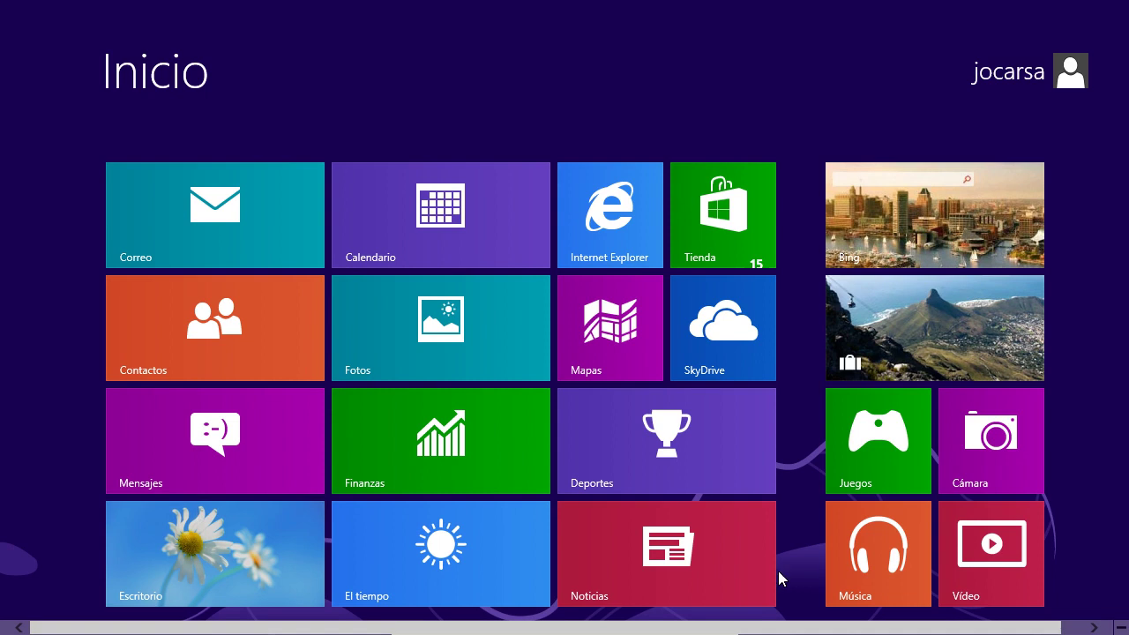
scroll(836, 630, down, 1)
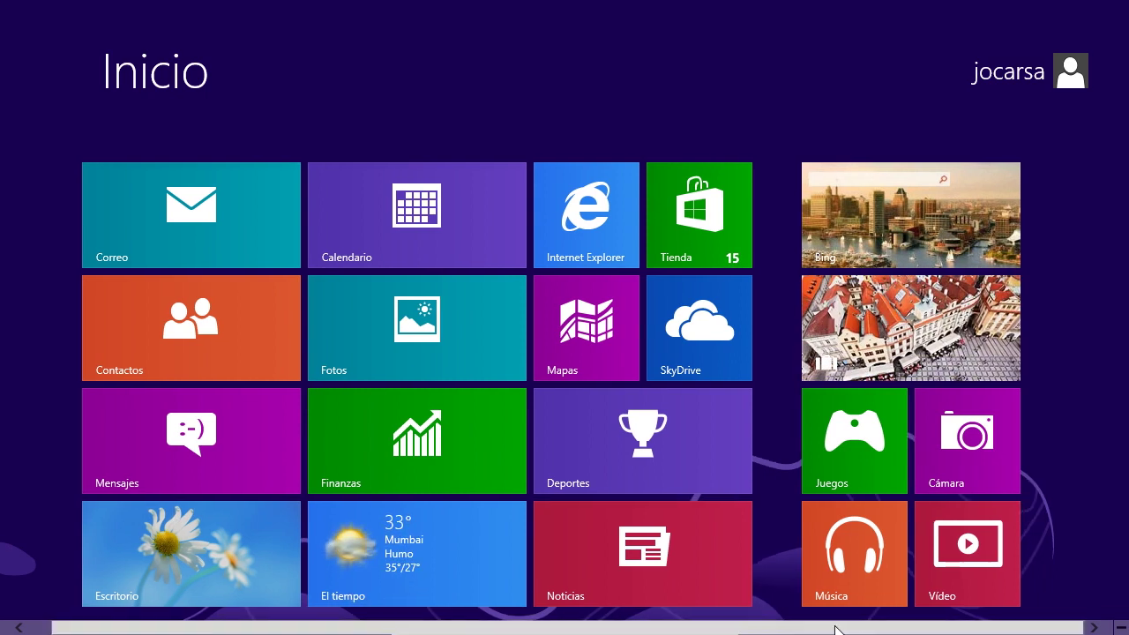
scroll(836, 630, up, 1)
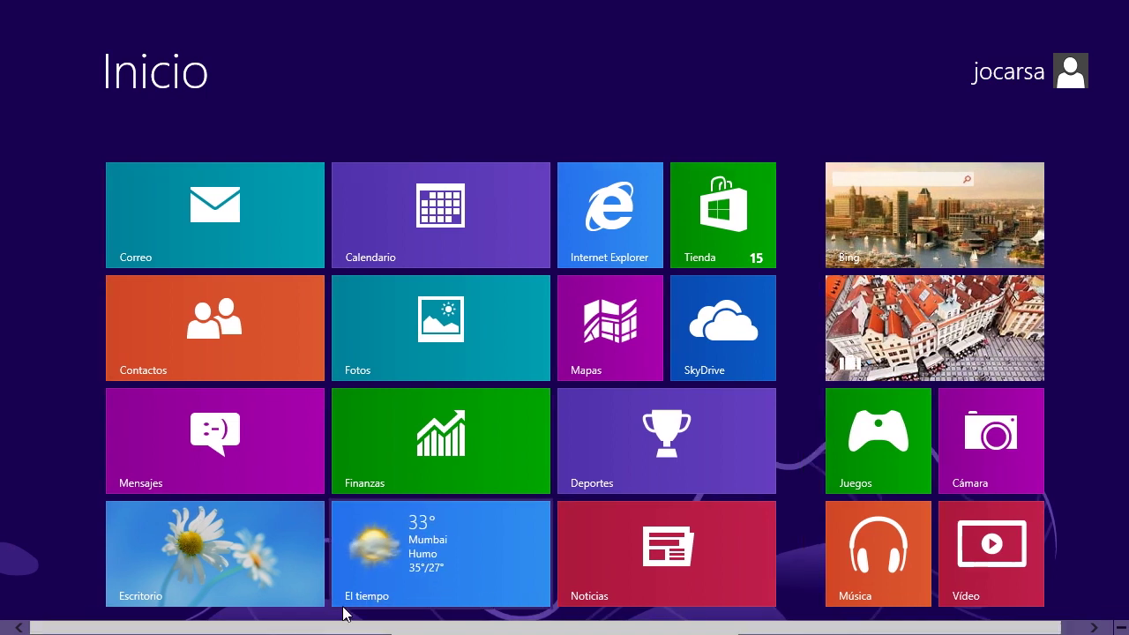
key(super)
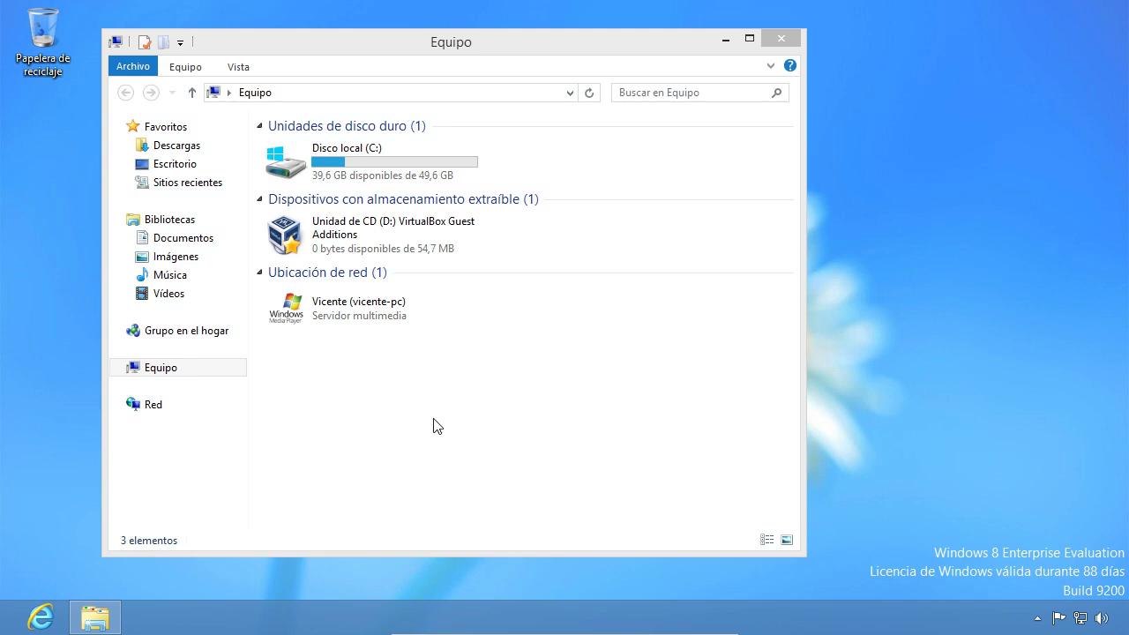
From Equipo's properties, search Control Panel for 'red'.
right_click(161, 374)
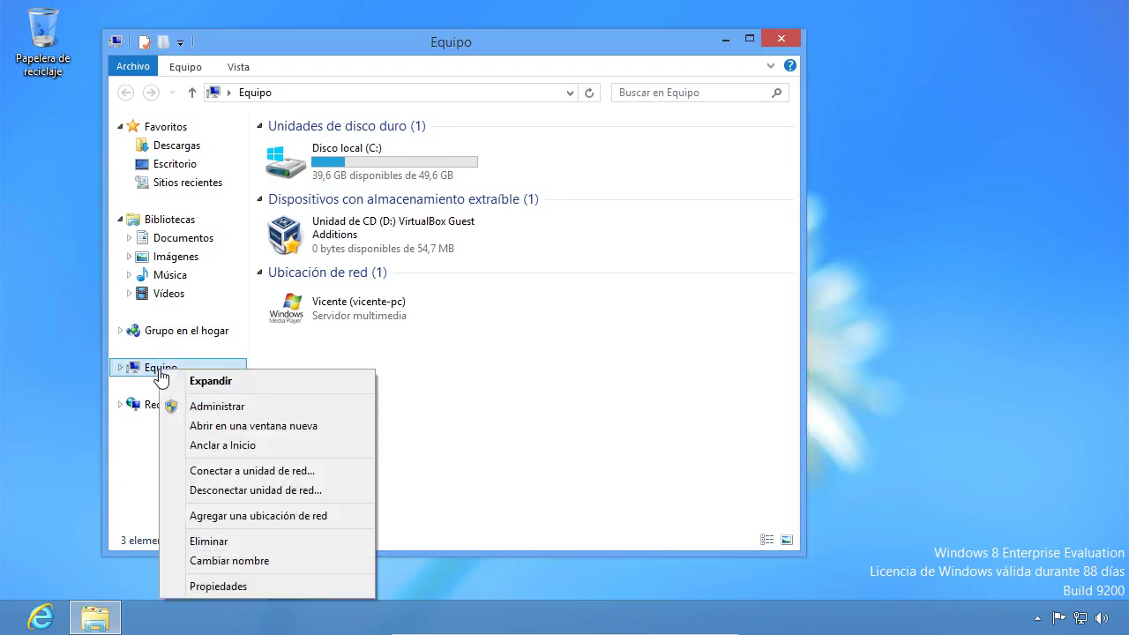
click(228, 587)
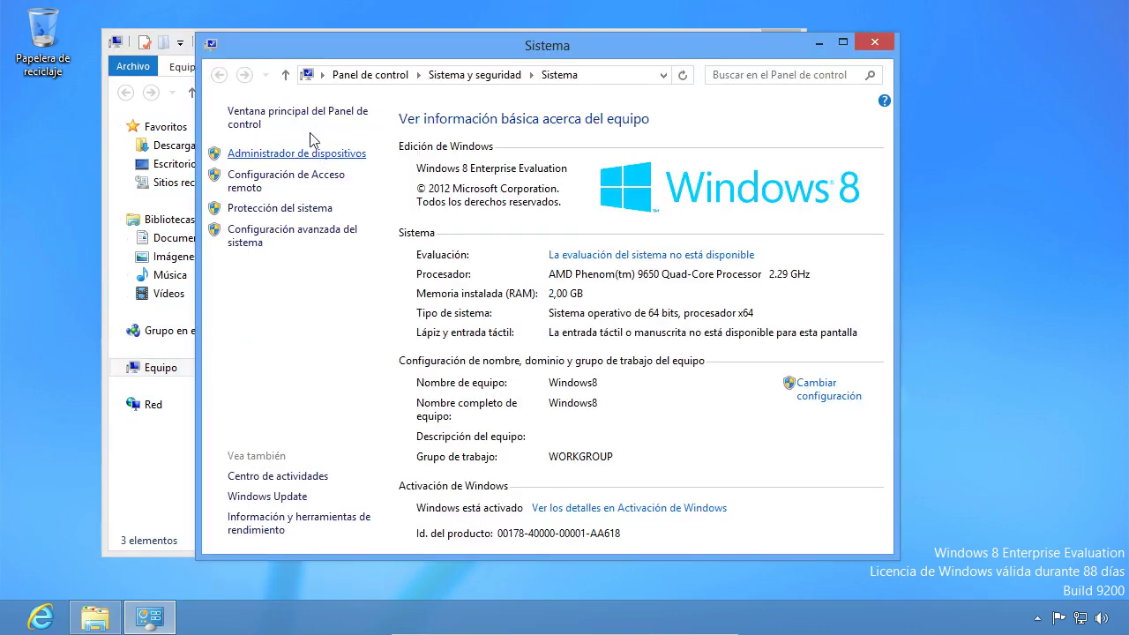
click(764, 77)
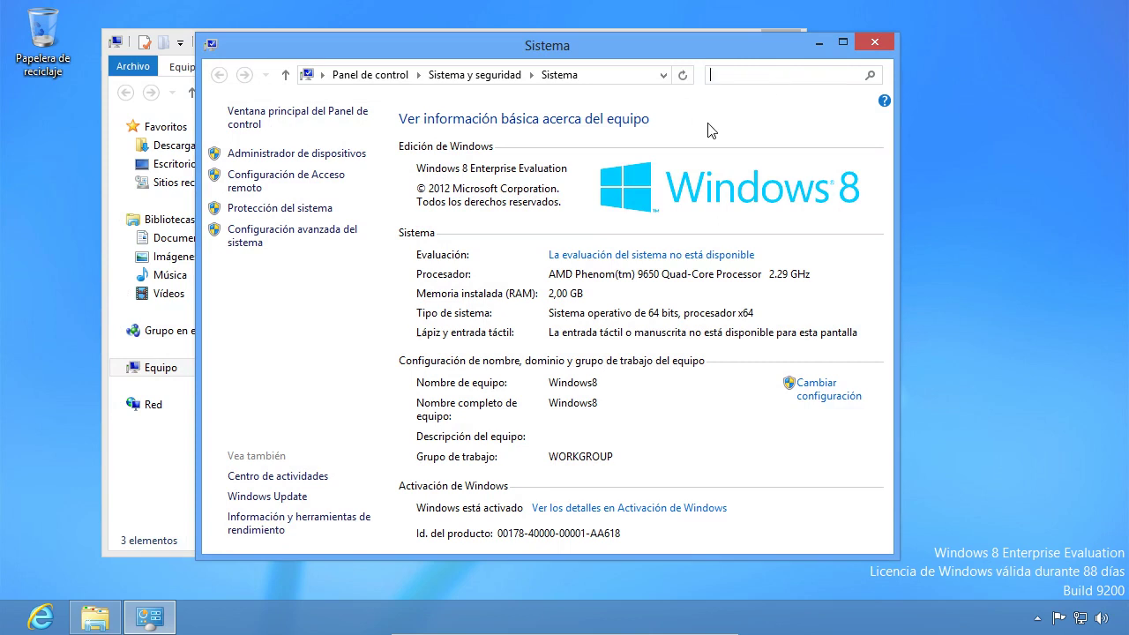
text(red)
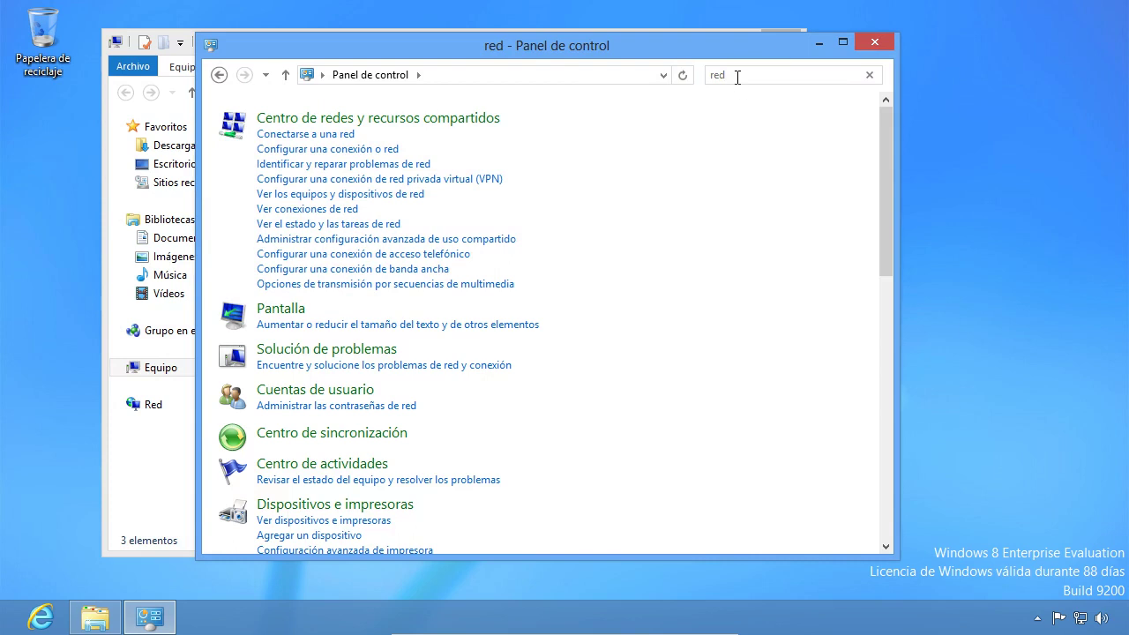
Open Centro de redes y recursos compartidos, then adapter settings, and select the Ethernet adapter.
click(340, 126)
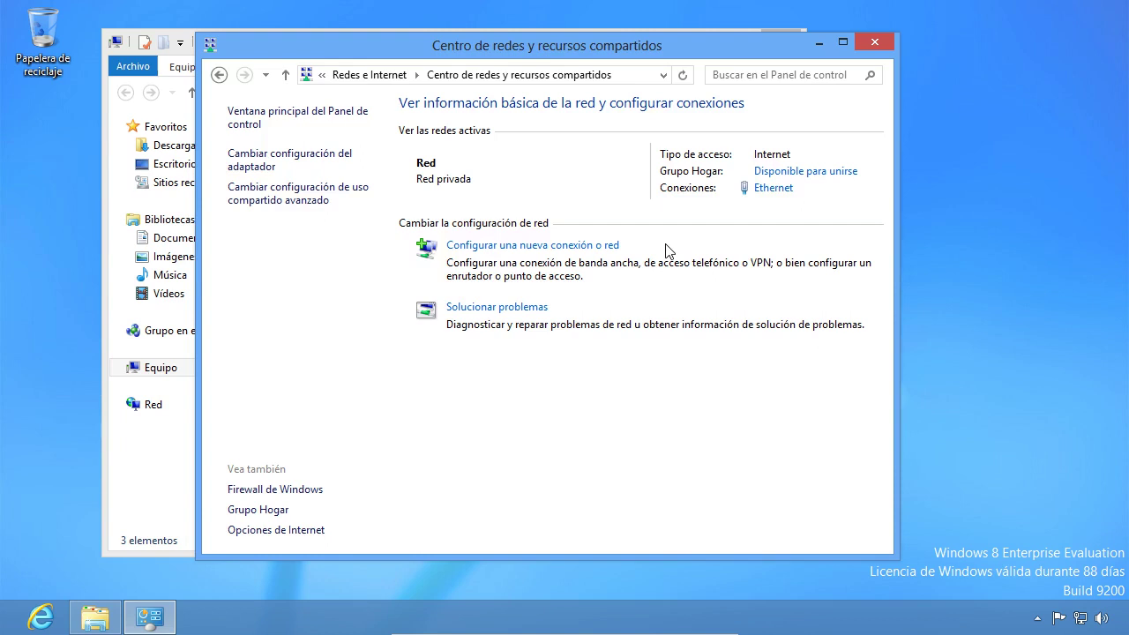
click(264, 159)
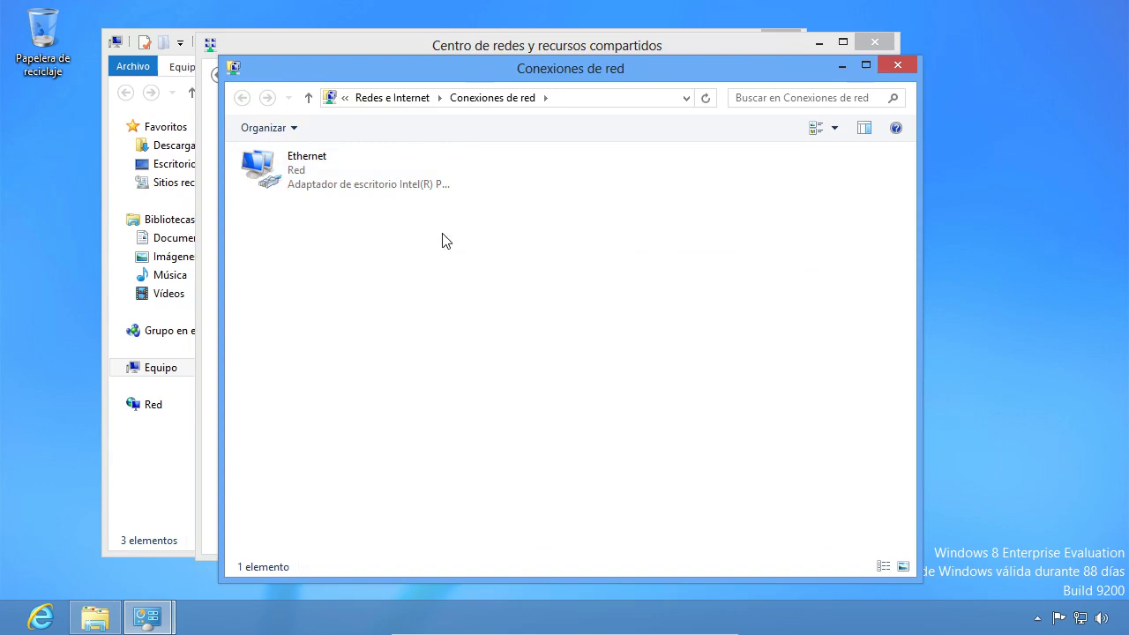
drag(441, 74, 475, 73)
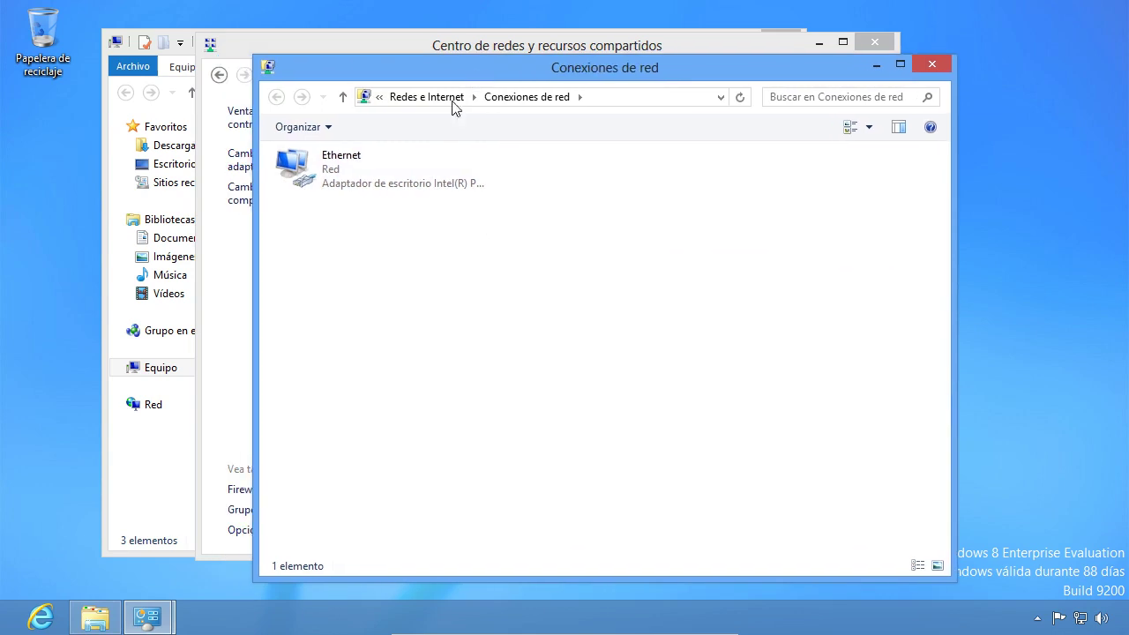
click(325, 182)
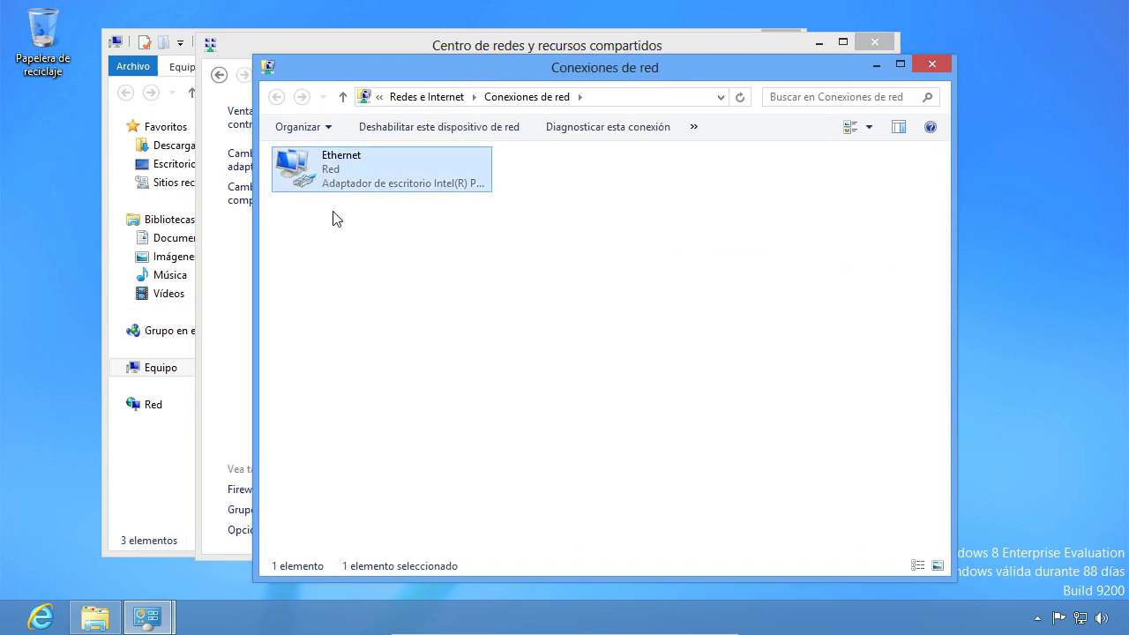
right_click(305, 165)
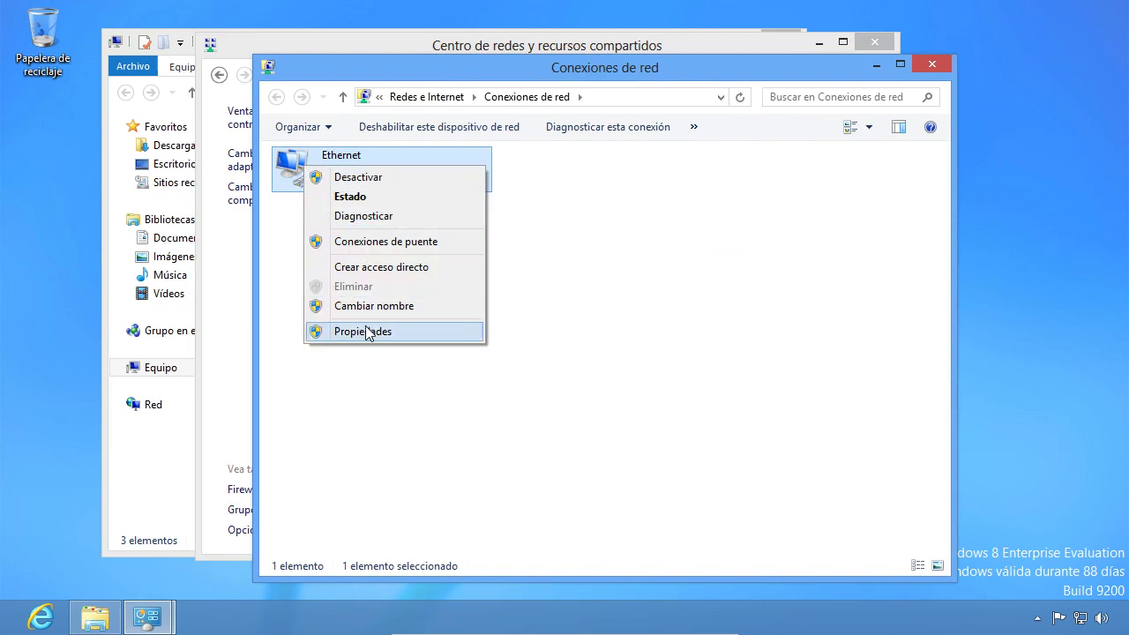
click(839, 228)
Close the network and Equipo windows, then reopen Equipo with Windows+E.
click(932, 64)
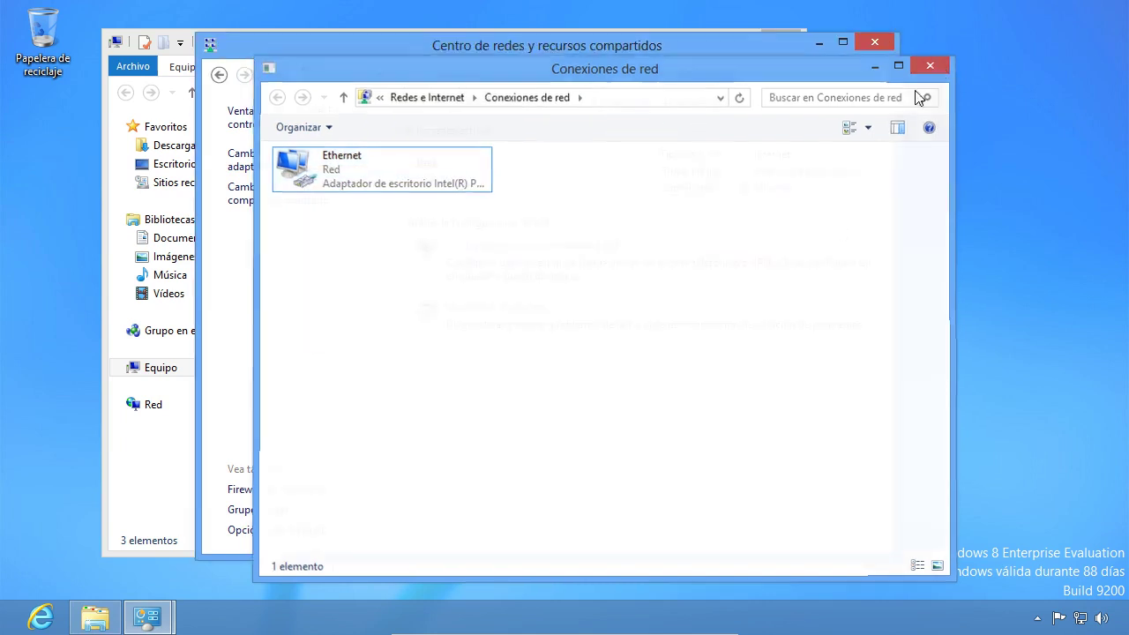
click(777, 38)
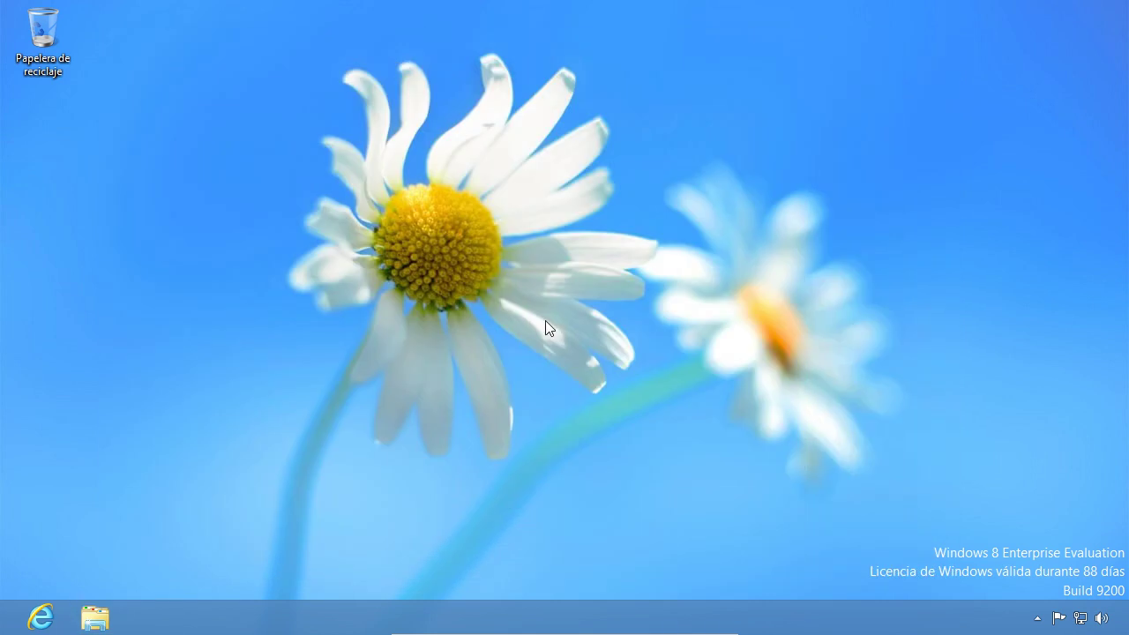
key(super+e)
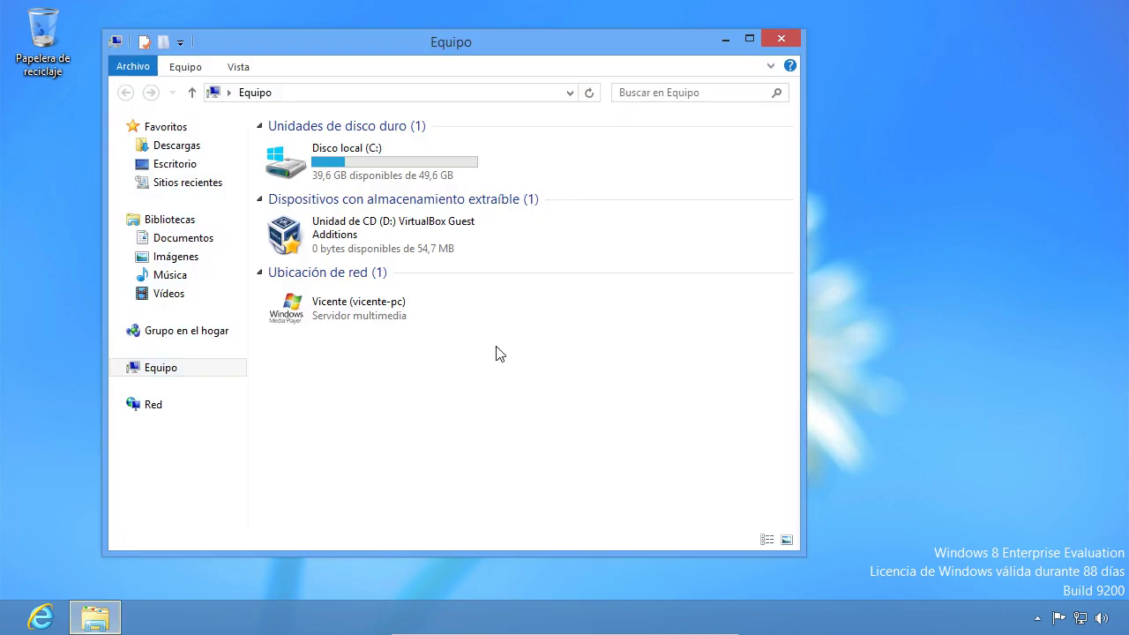
Open Equipo's Sistema page and go up to the Control Panel home page.
right_click(162, 374)
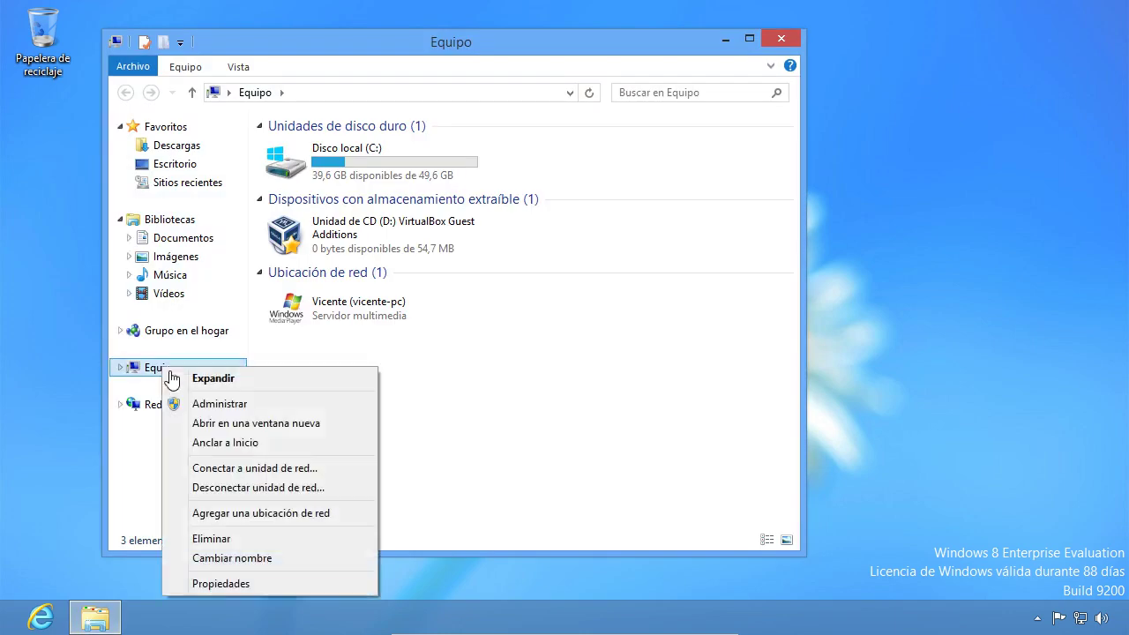
click(221, 584)
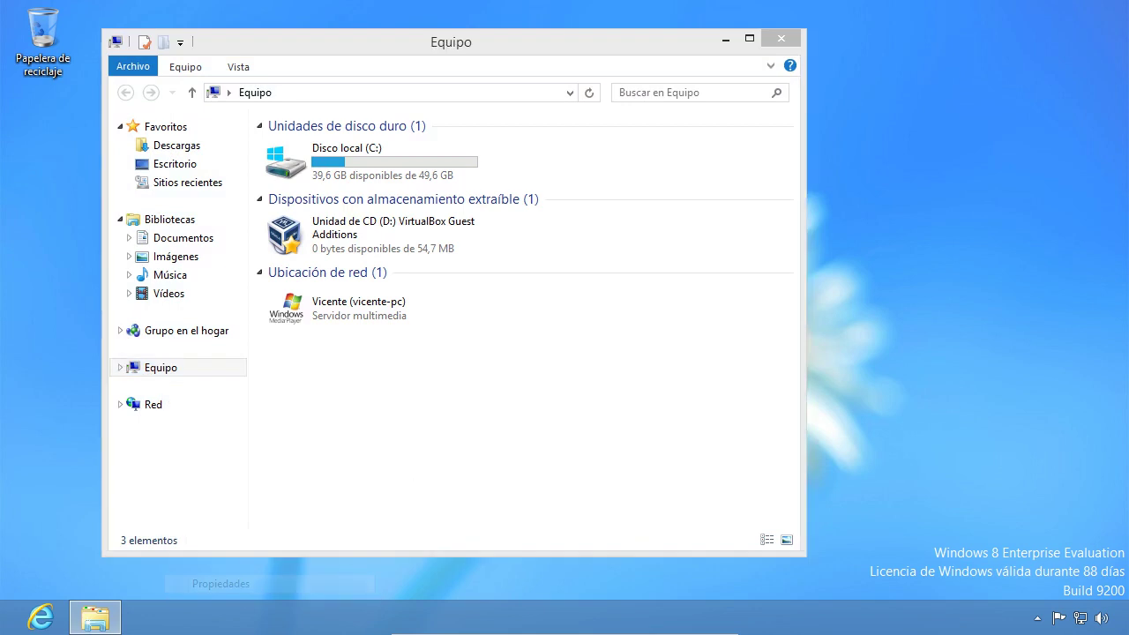
drag(692, 69, 626, 64)
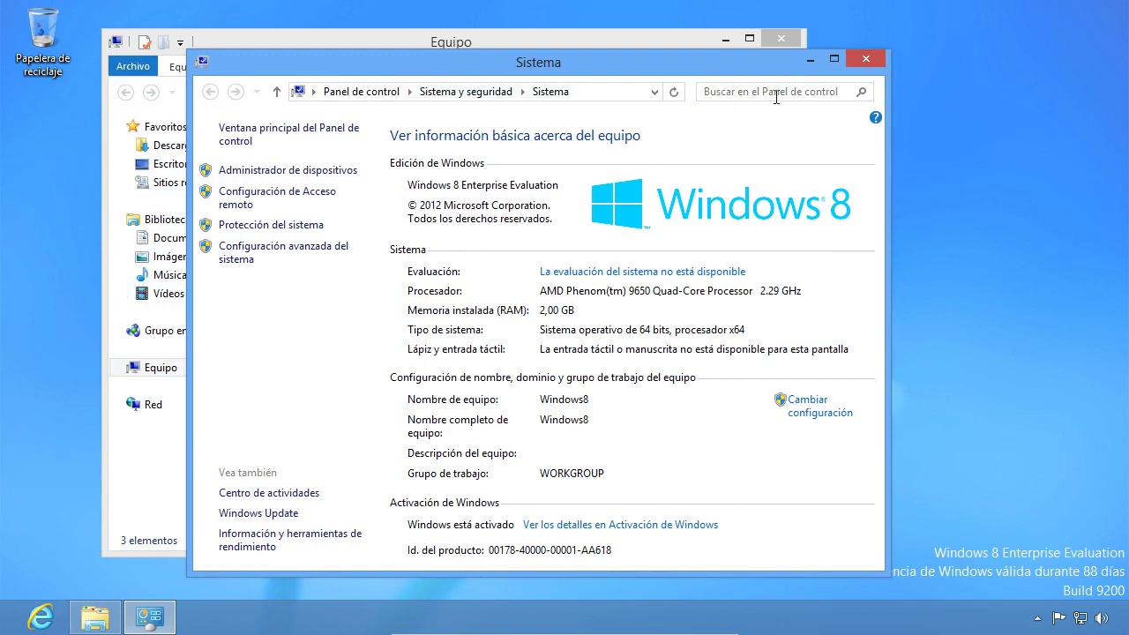
click(361, 93)
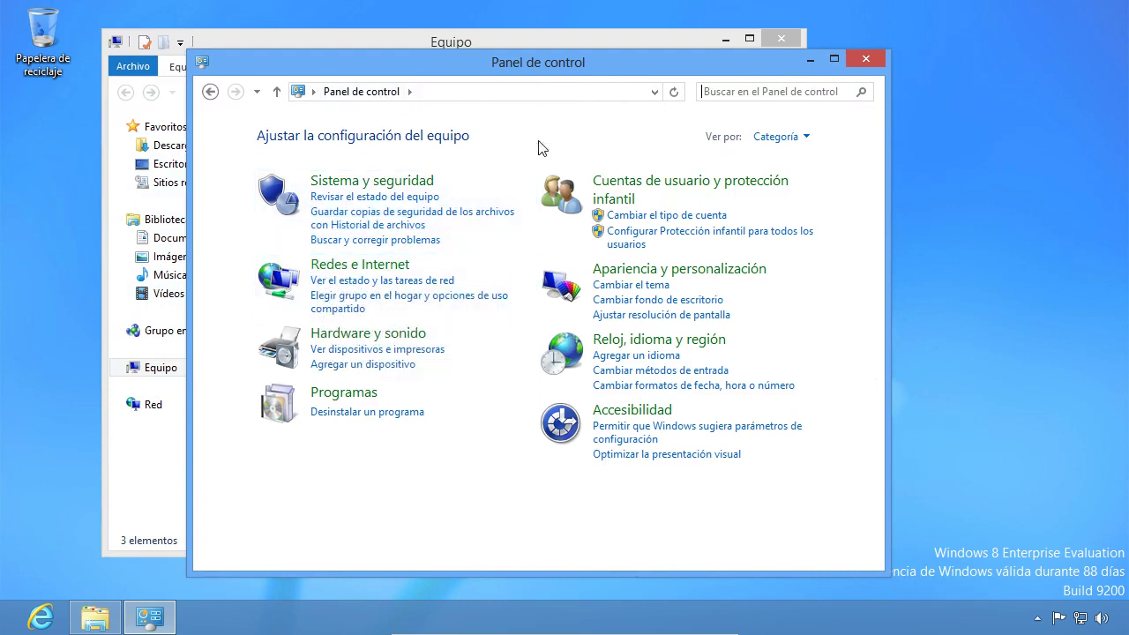
Go through Redes e Internet and Centro de redes to the Ethernet adapter's Propiedades.
click(354, 270)
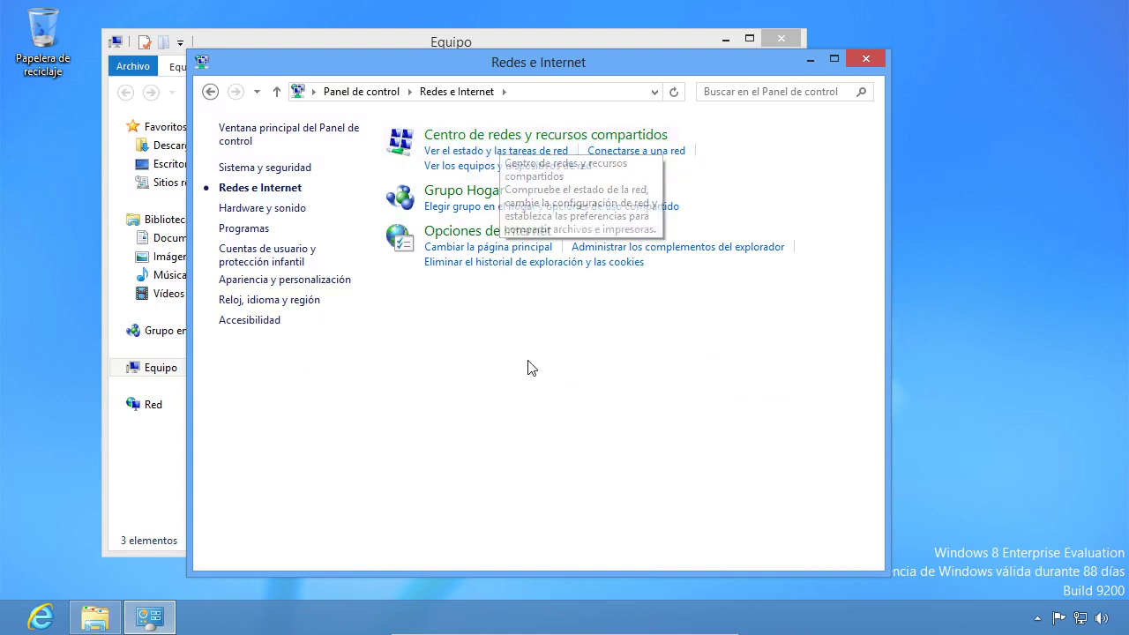
click(532, 150)
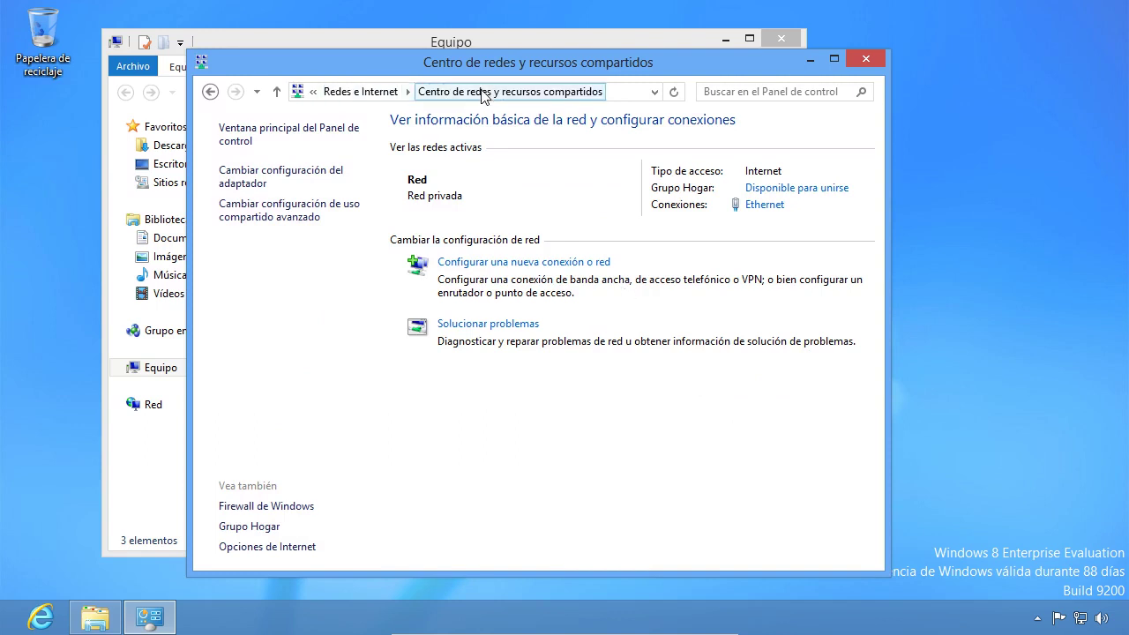
click(284, 179)
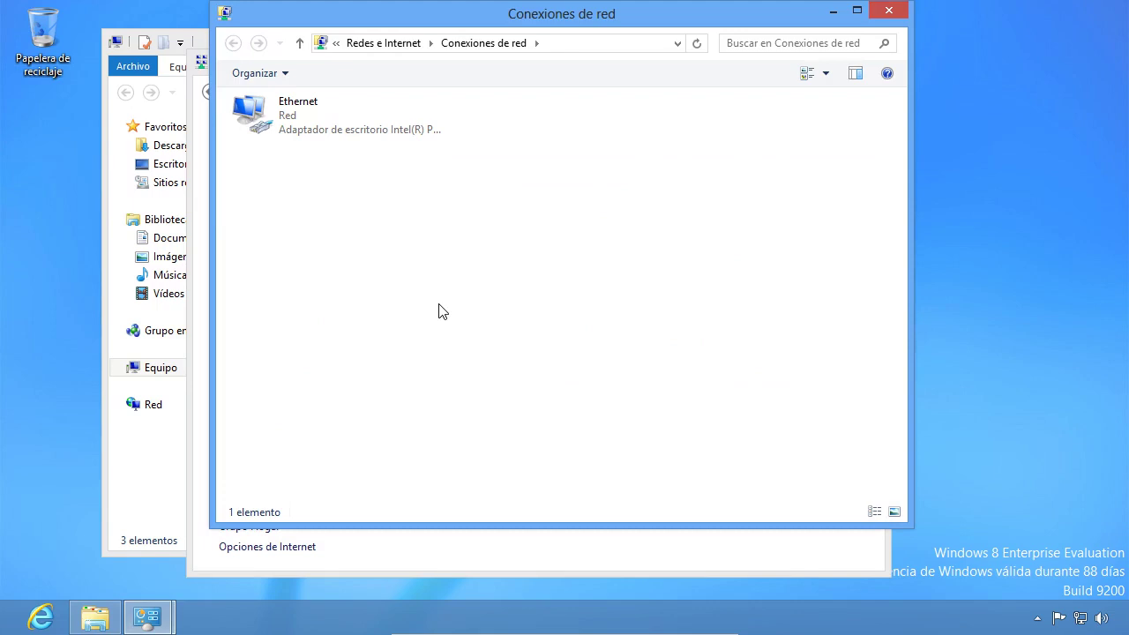
click(290, 122)
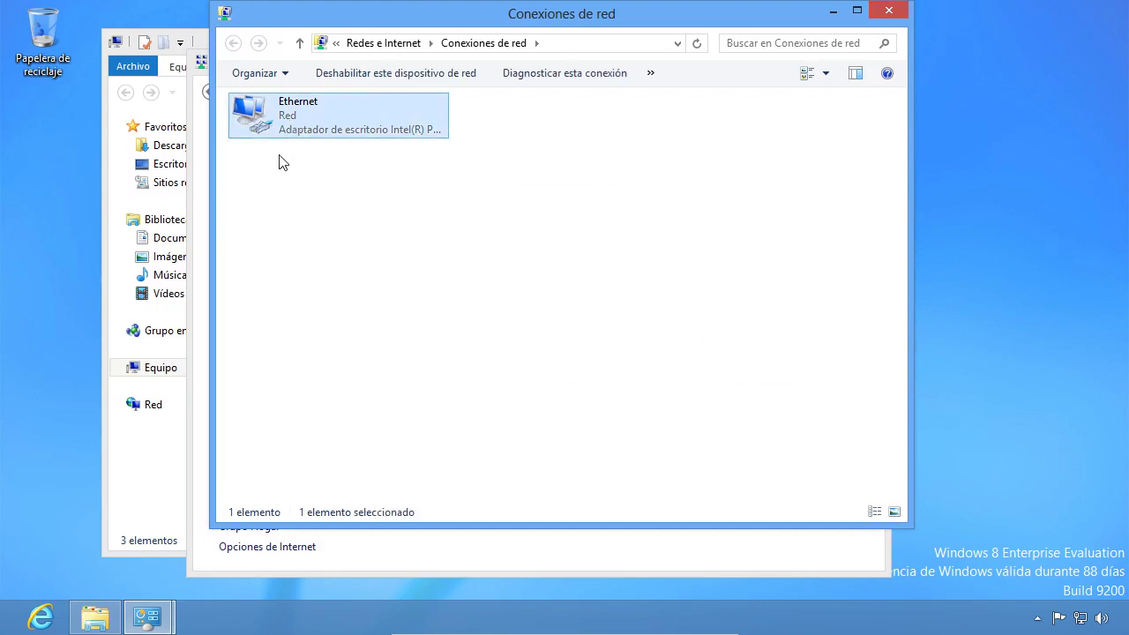
right_click(268, 109)
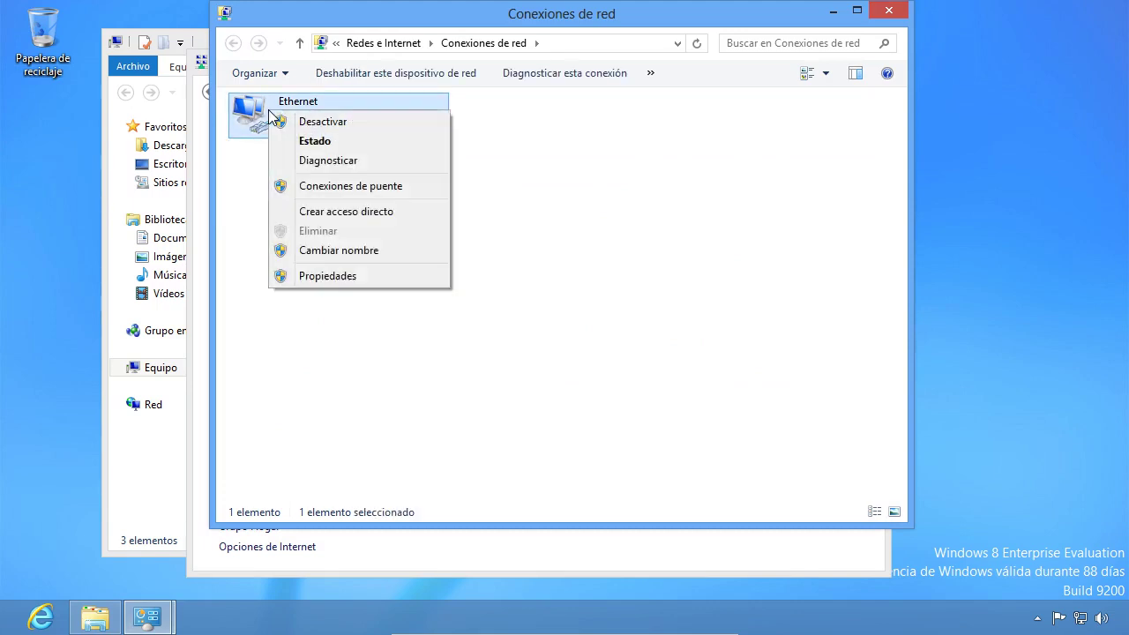
click(335, 277)
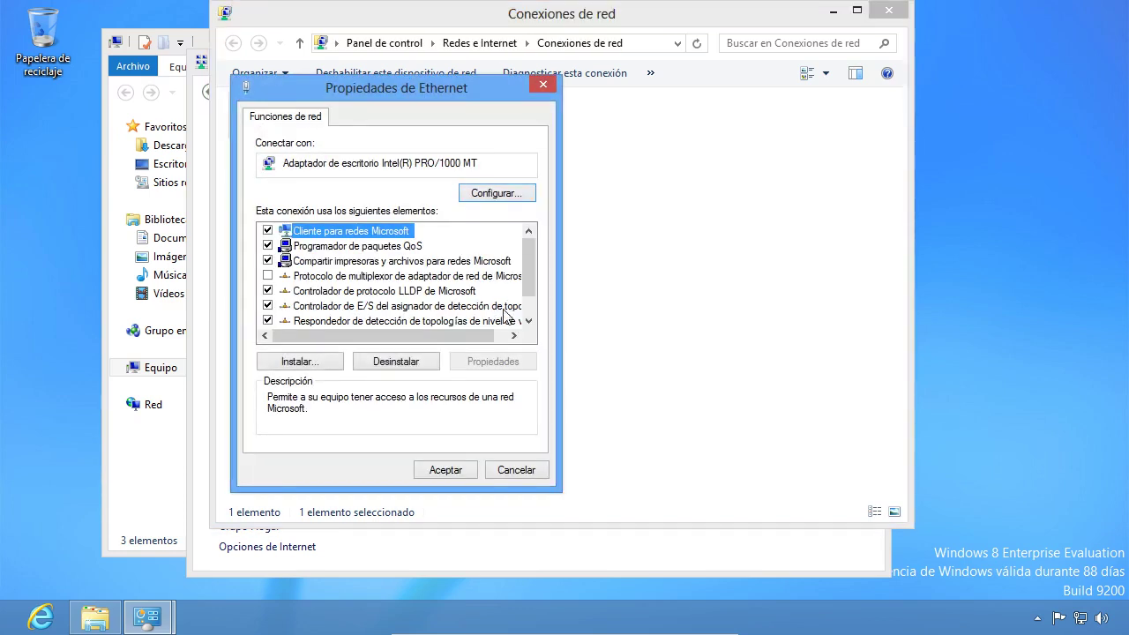
Select the Protocolo de Internet versión 4 (TCP/IPv4) item in the Ethernet properties list.
drag(530, 265, 530, 286)
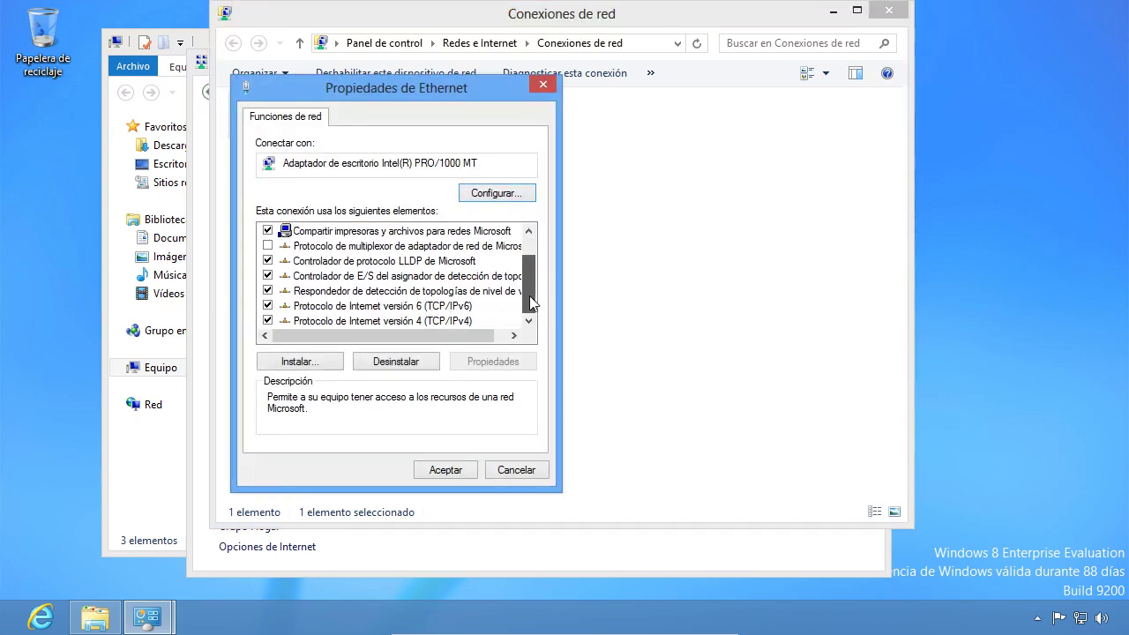
click(432, 321)
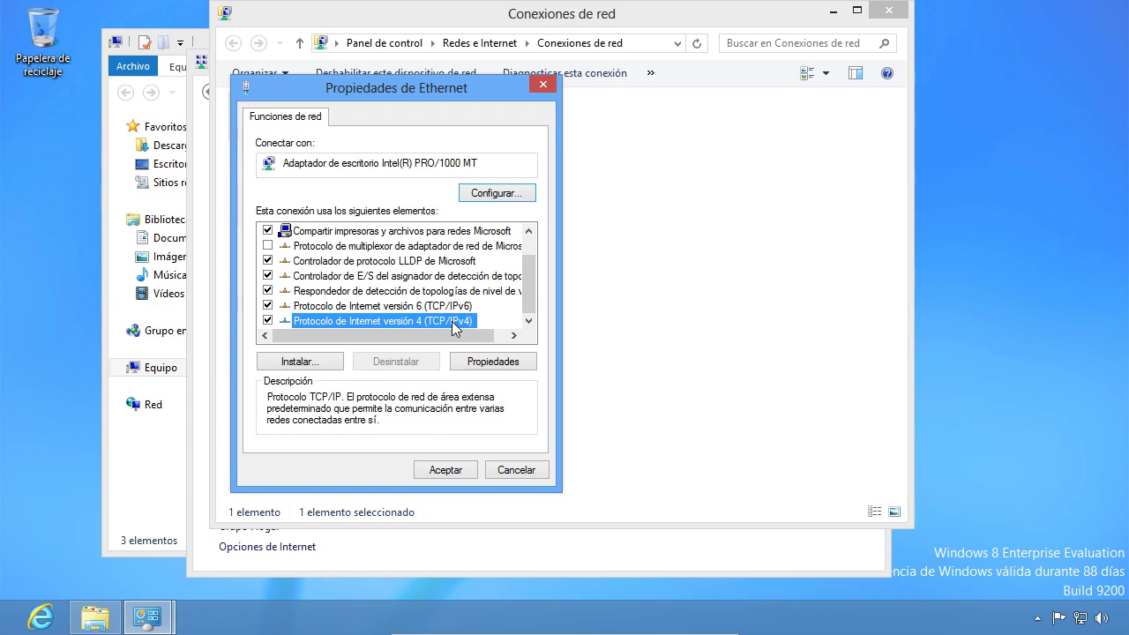
click(441, 309)
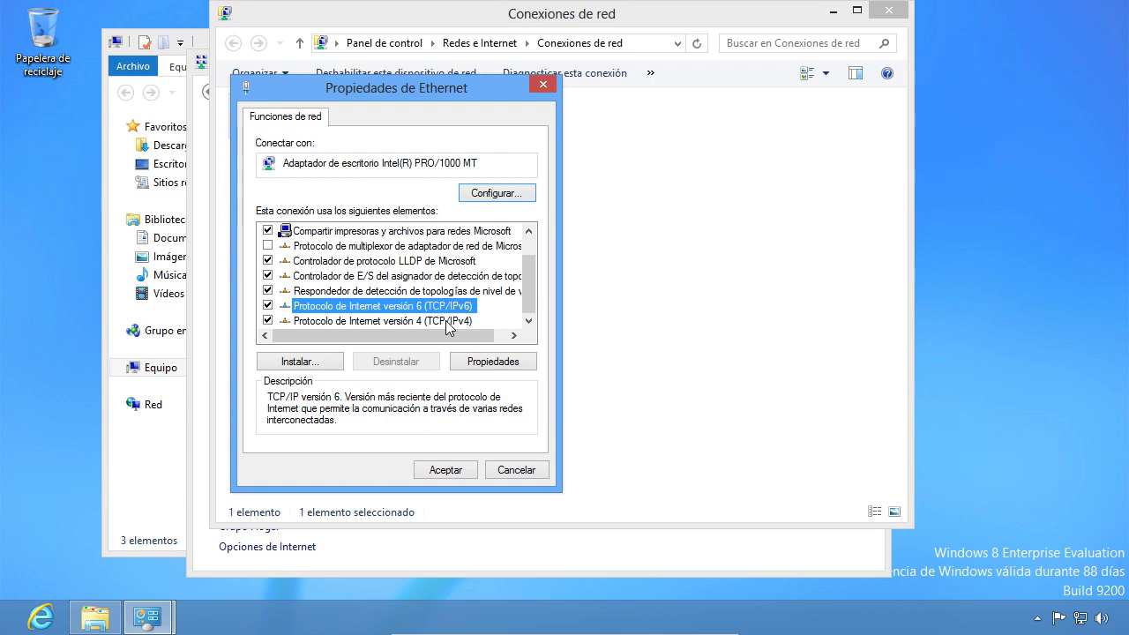
click(447, 323)
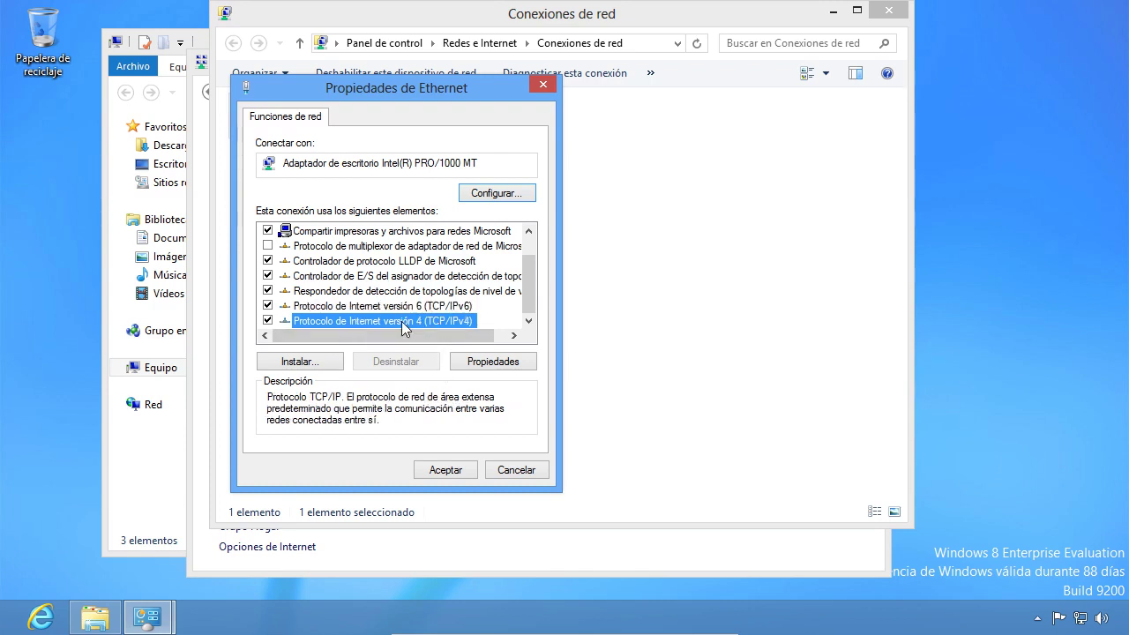
Open the IPv4 properties and choose 'Usar las siguientes direcciones de servidor DNS'.
click(495, 369)
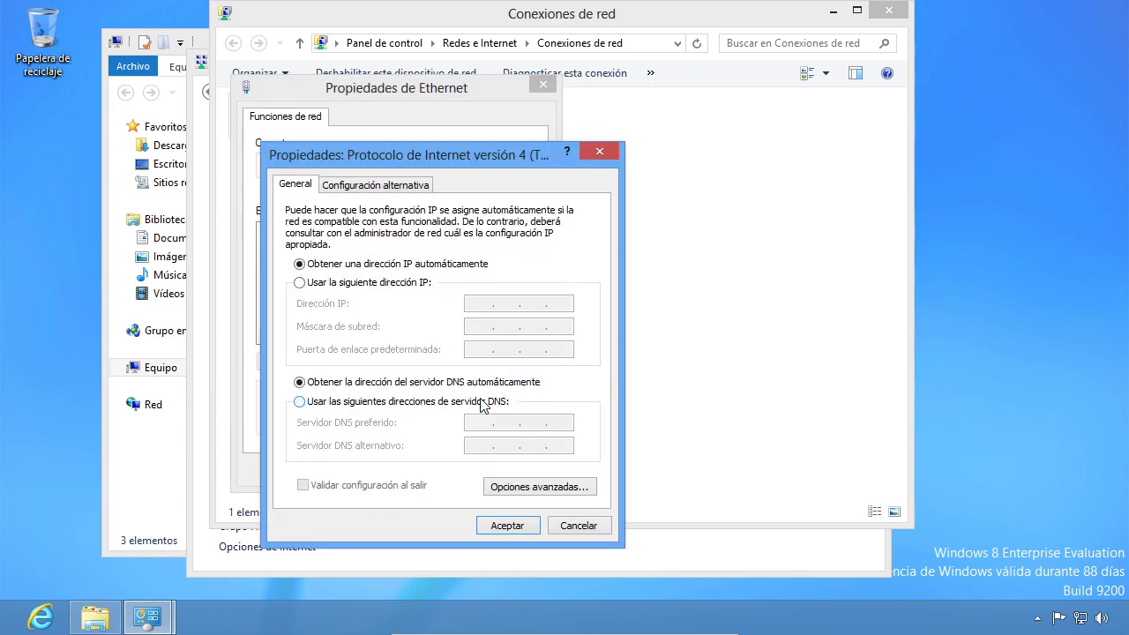
drag(457, 158, 426, 132)
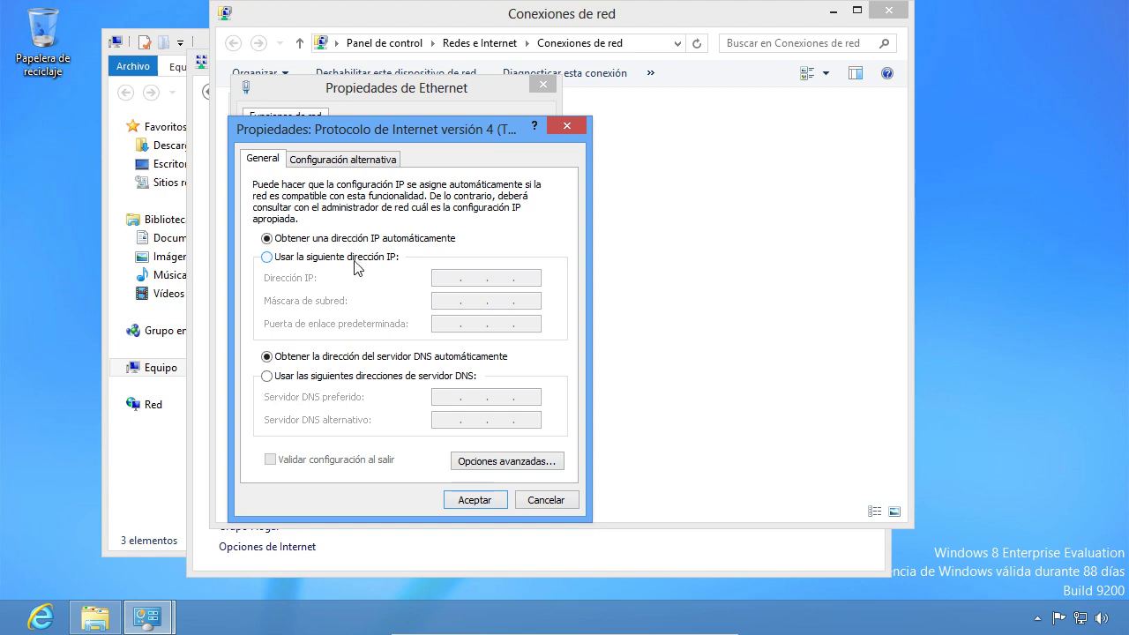
click(271, 377)
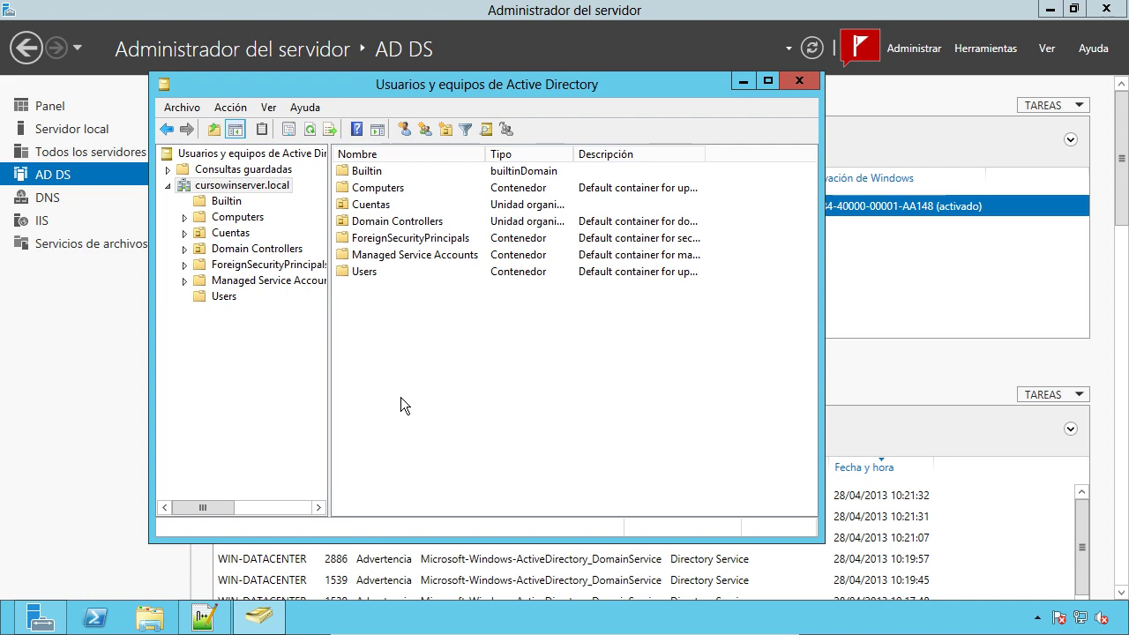
On the server, run ipconfig in a cmd prompt to read its address 192.168.1.120.
key(super+r)
text(cmd)
click(148, 563)
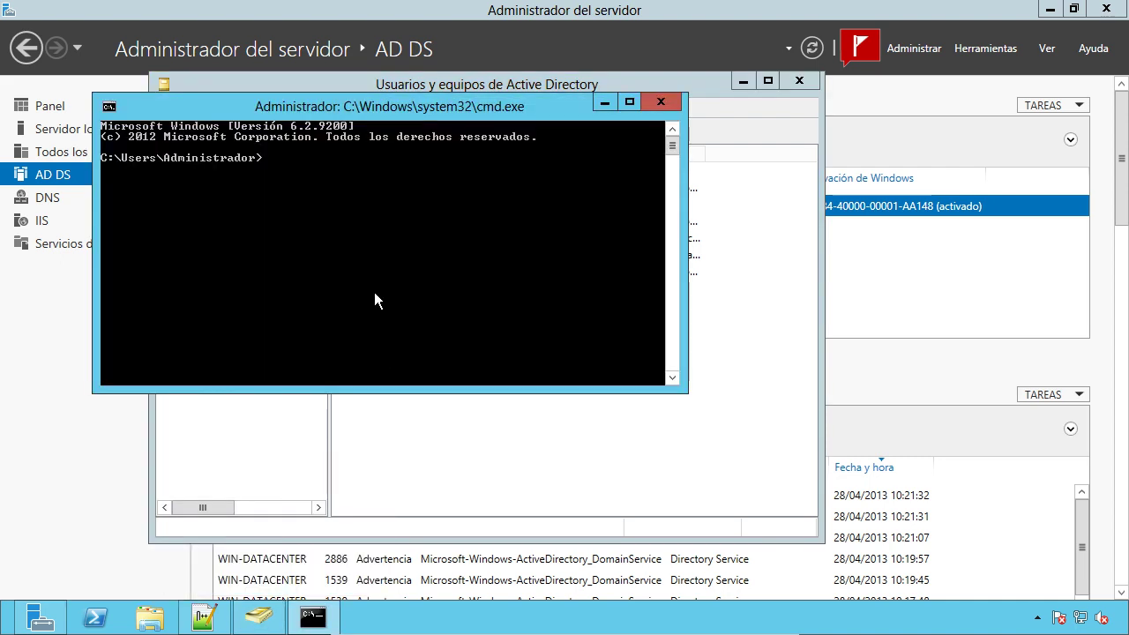
text(ipconfig)
key(Return)
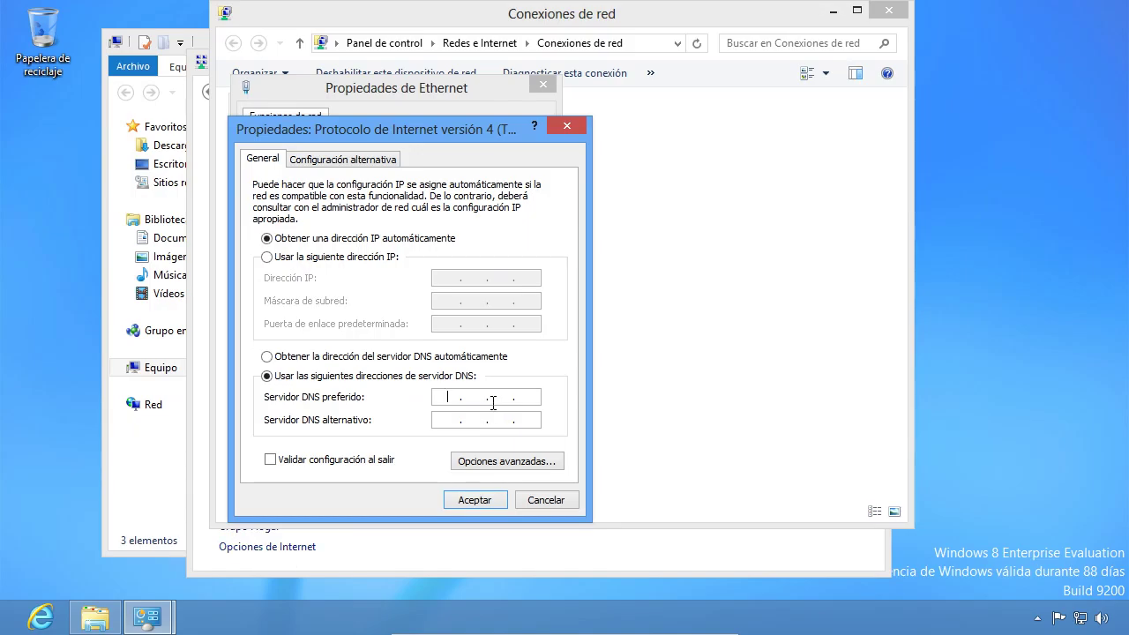
Set the preferred DNS server to 192.168.1.120, apply it, and close Ethernet properties.
text(192 . 168 . 1 . 120)
click(523, 419)
click(472, 501)
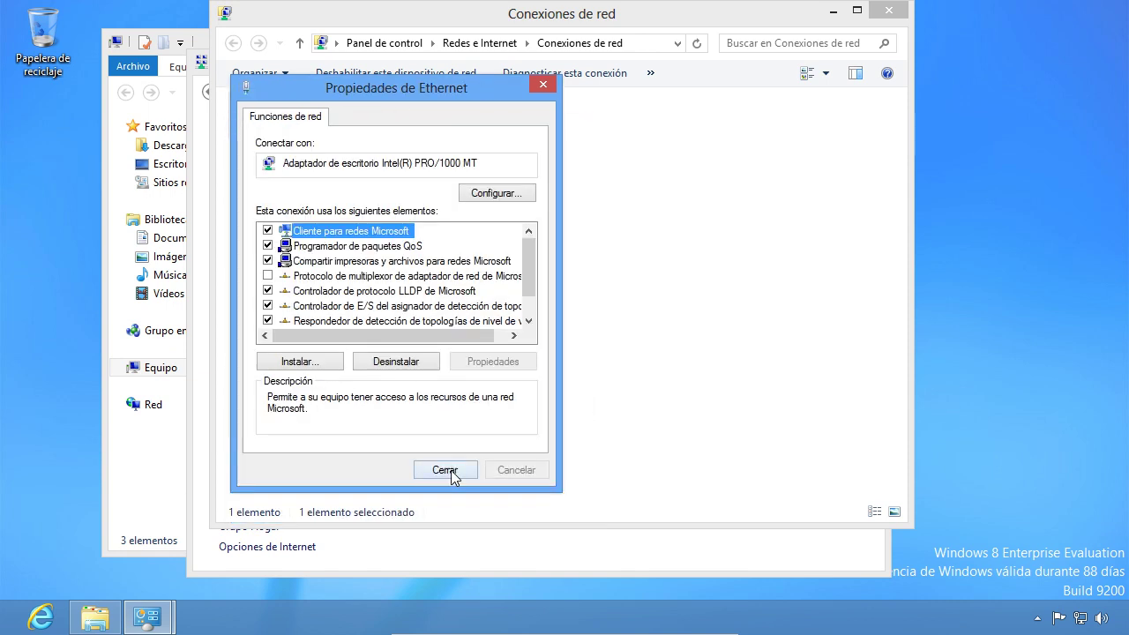
click(451, 470)
Close the Conexiones de red, Network and Sharing Center and Computer windows.
click(636, 293)
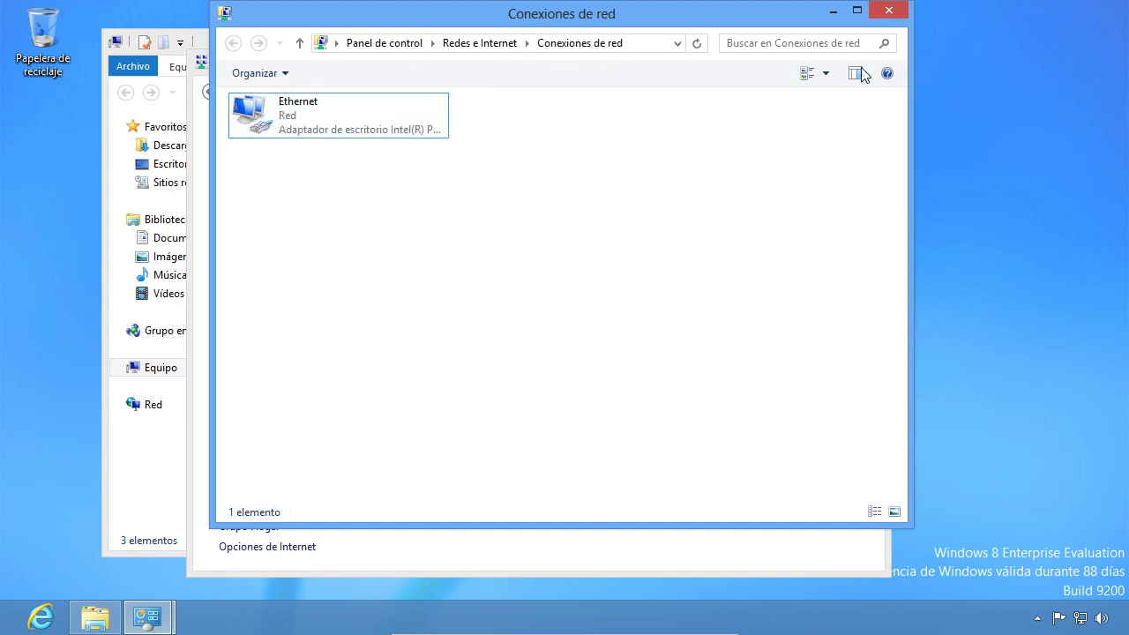
click(886, 11)
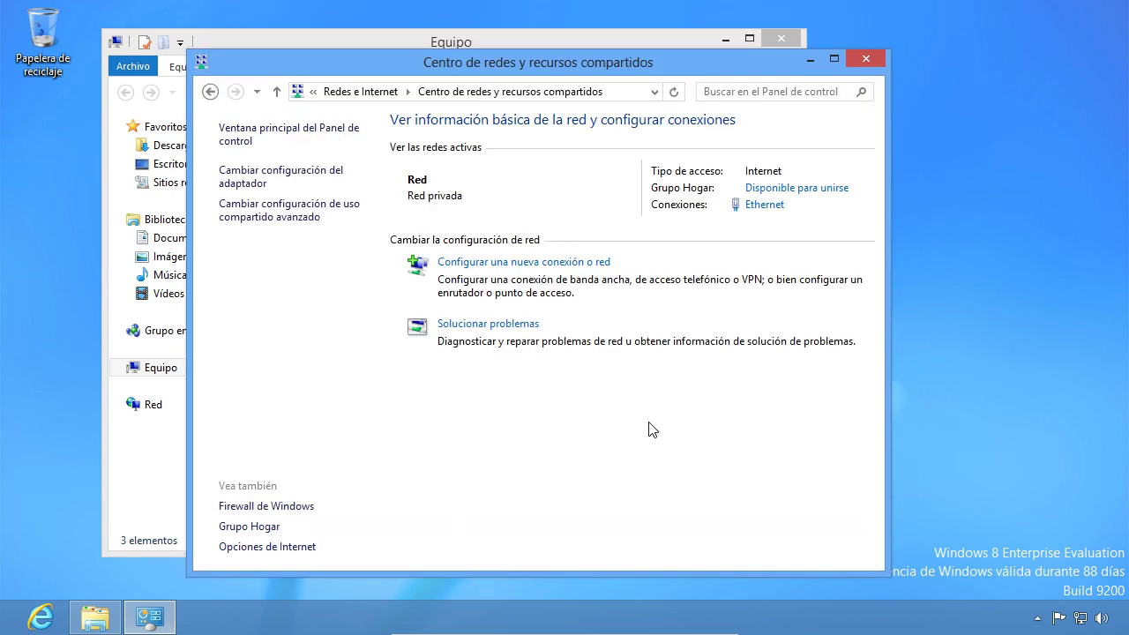
click(865, 60)
click(780, 39)
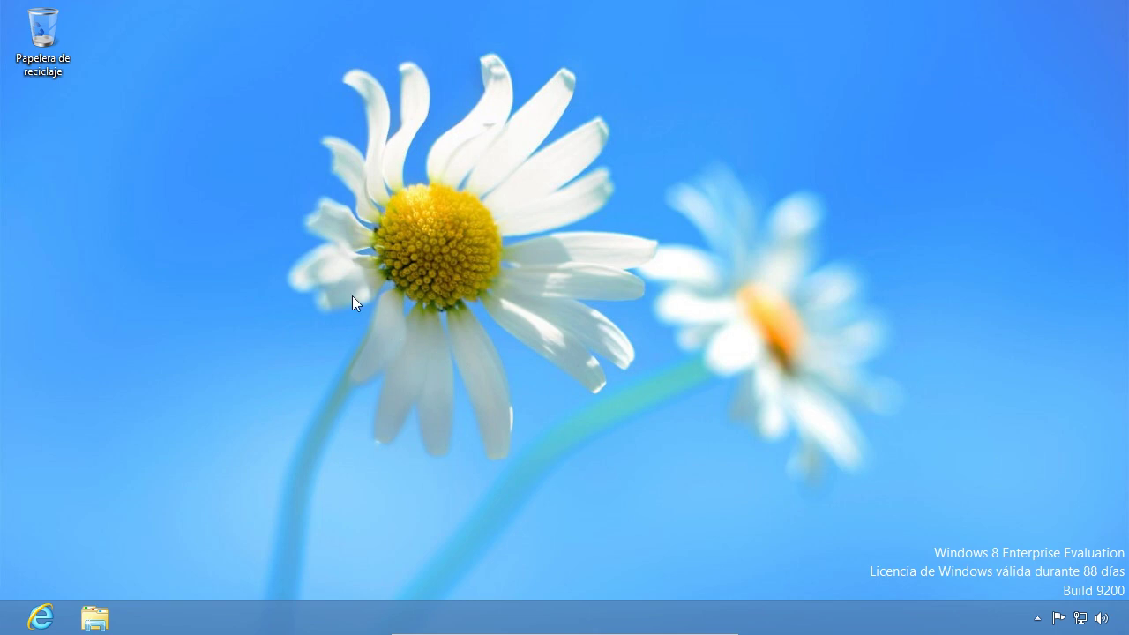
Open the Equipo Propiedades page showing computer Windows8 in WORKGROUP.
key(super+e)
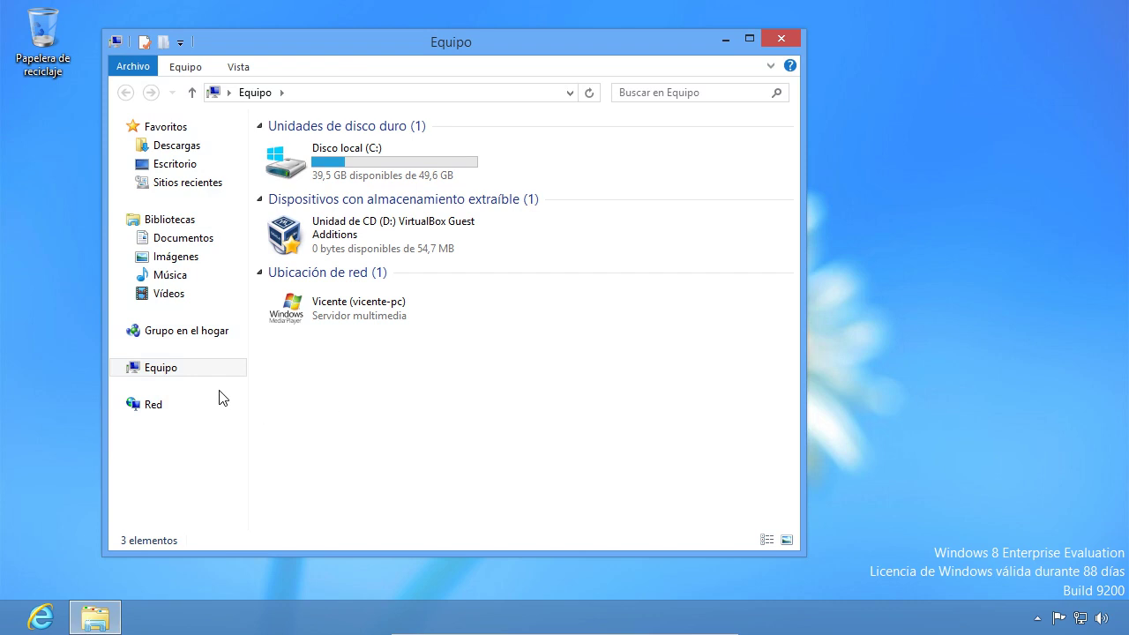
right_click(162, 377)
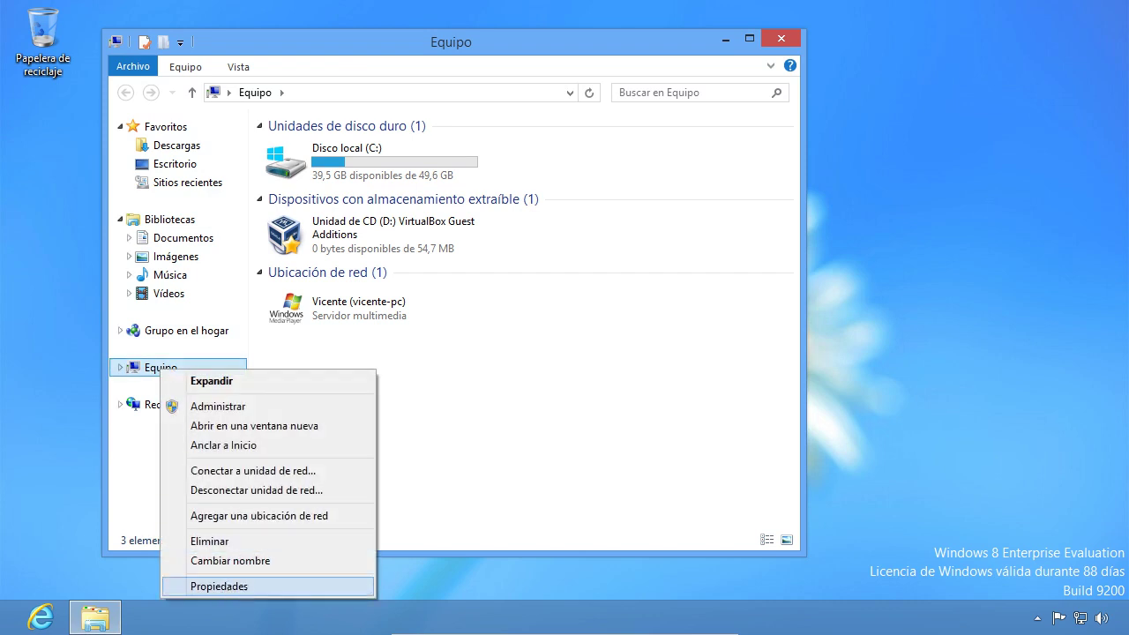
click(221, 586)
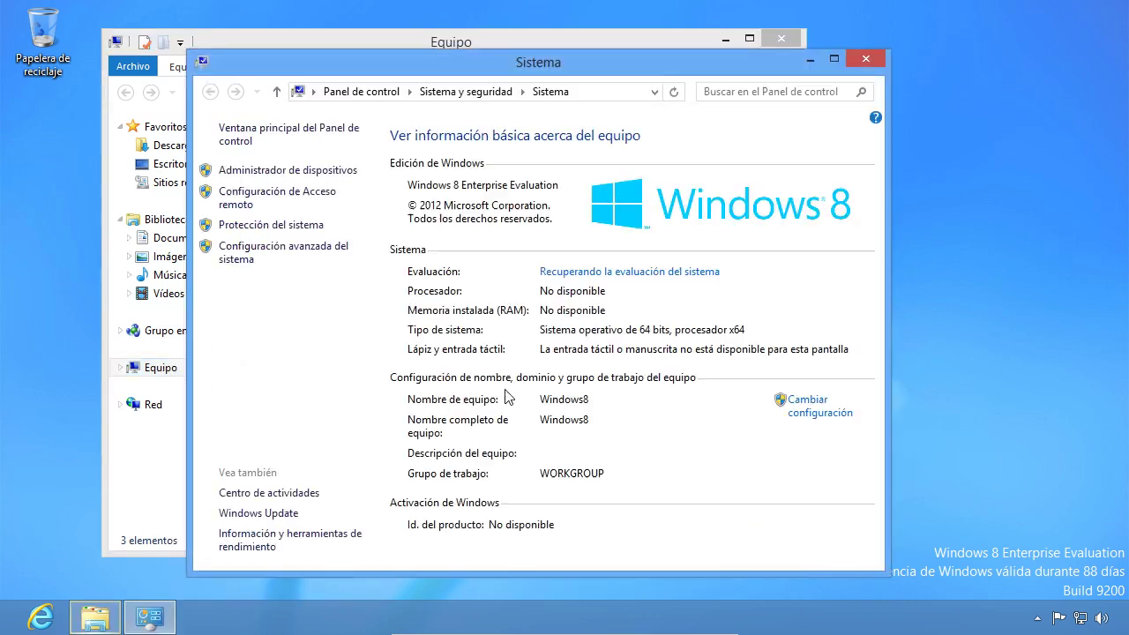
Change the computer's membership from workgroup to the domain cursowinserver.
click(815, 411)
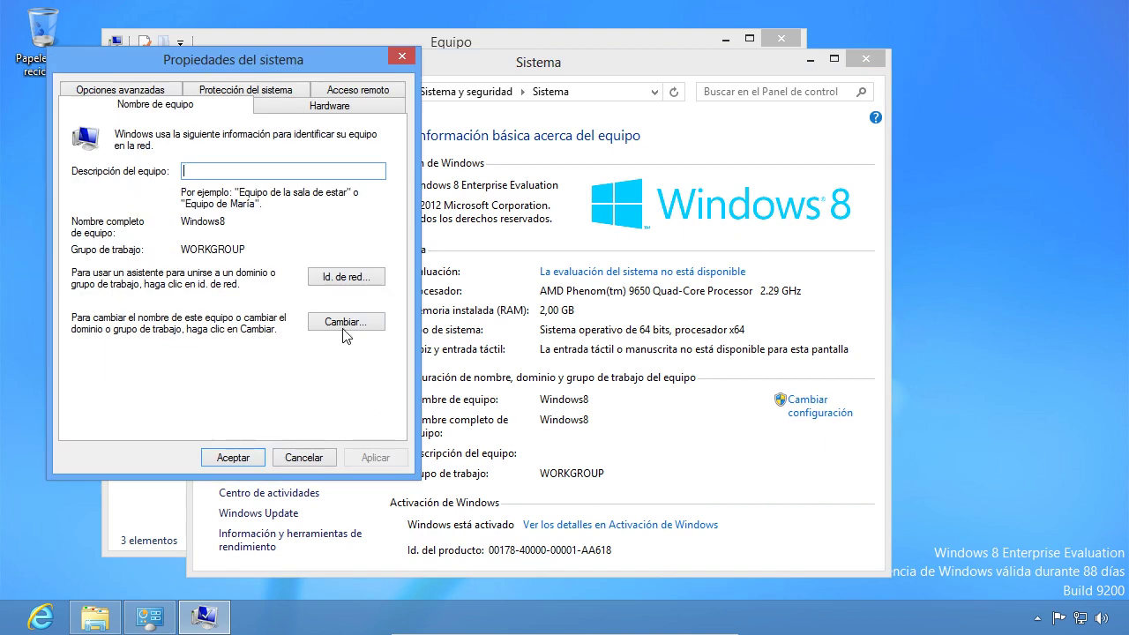
click(344, 323)
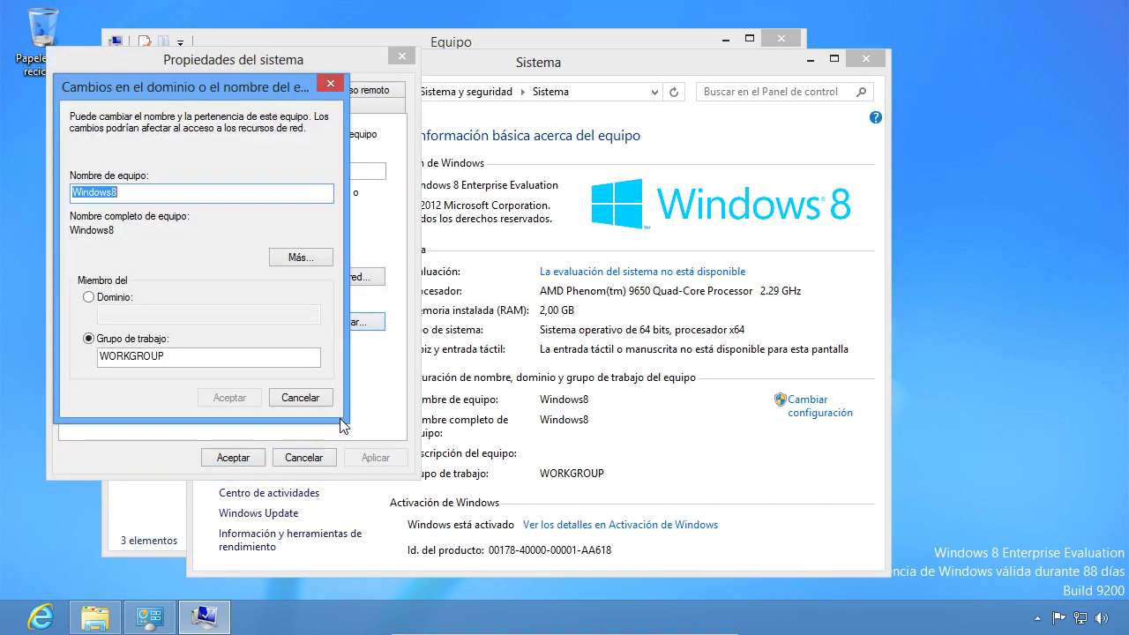
click(99, 300)
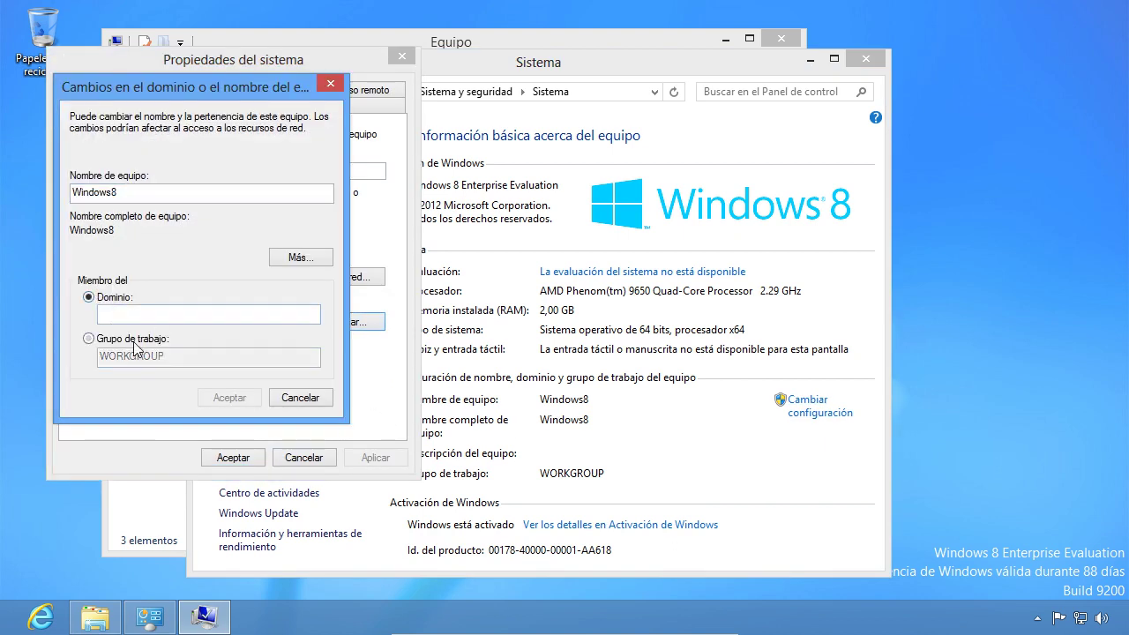
click(134, 315)
text(cur)
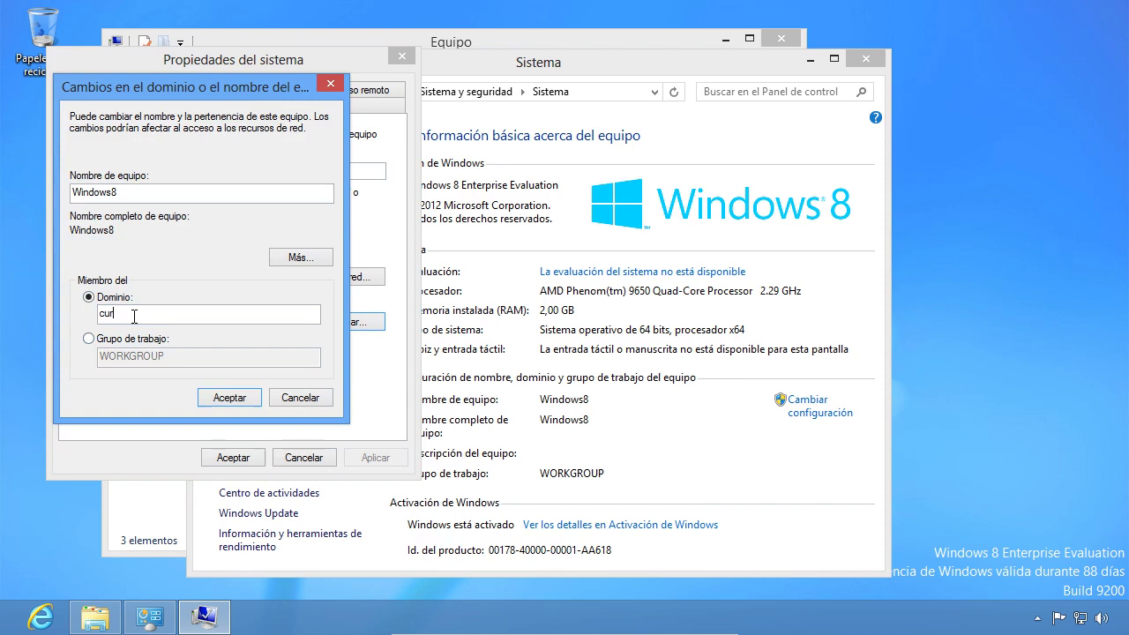
text(sowinserver)
click(229, 398)
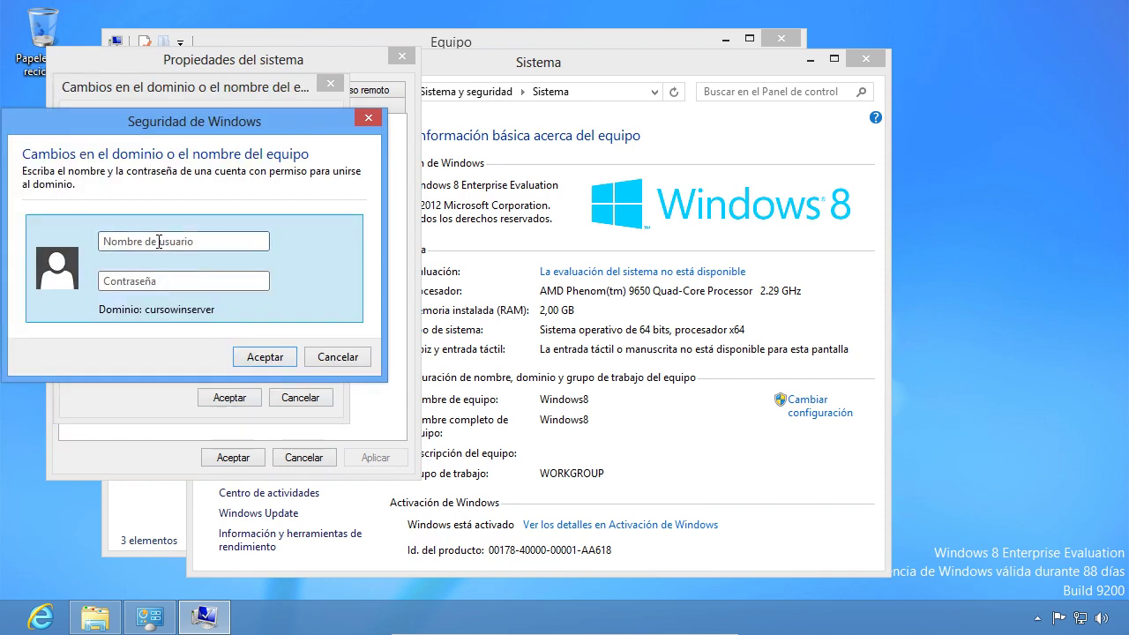
Enter the domain account's user name and password to authorise the join.
click(159, 239)
text(jocarsa)
key(Tab)
text(••••••••••)
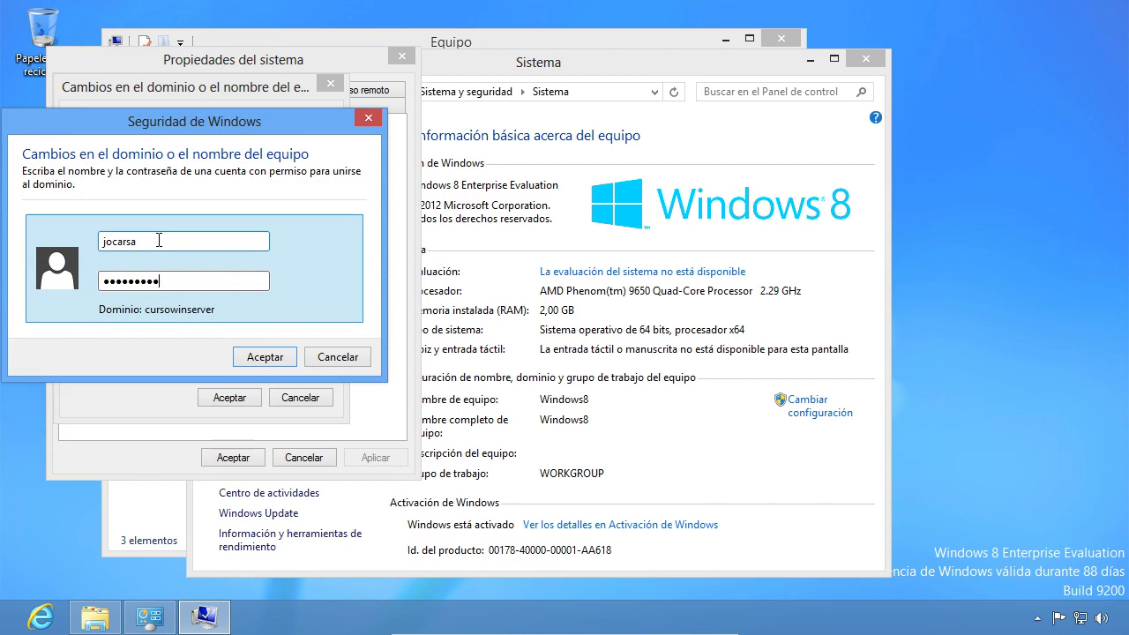
text(•)
key(BackSpace)
key(BackSpace)
key(BackSpace)
key(BackSpace)
key(BackSpace)
key(BackSpace)
key(BackSpace)
key(BackSpace)
key(BackSpace)
key(BackSpace)
key(BackSpace)
text(••••••••••)
click(258, 356)
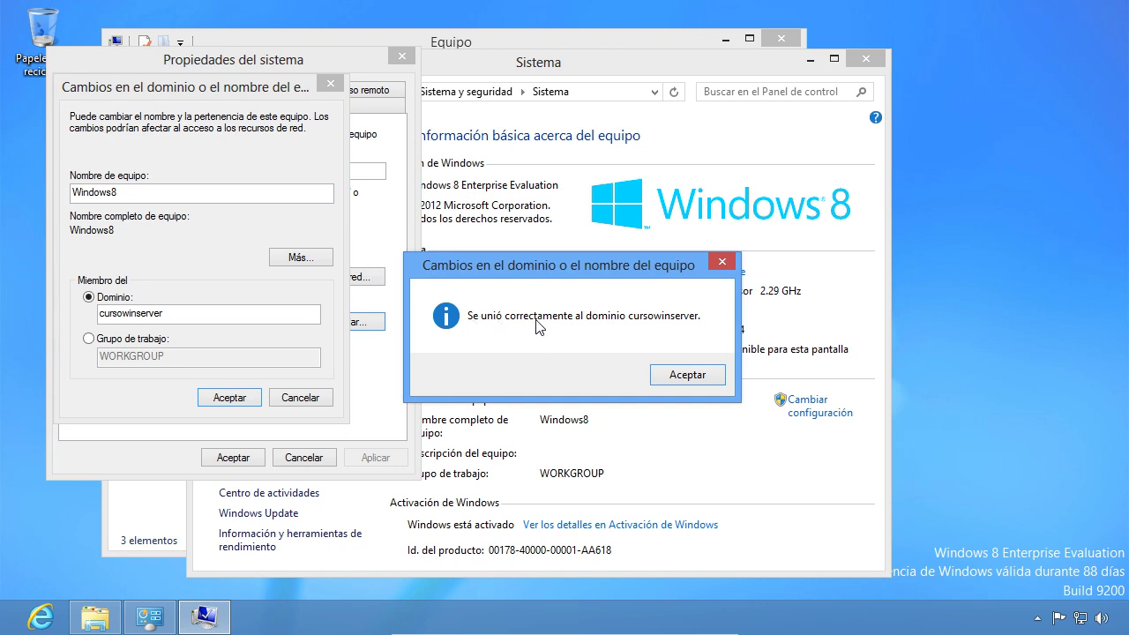
Acknowledge the join and restart notices, close System Properties, and choose Reiniciar ahora.
click(686, 374)
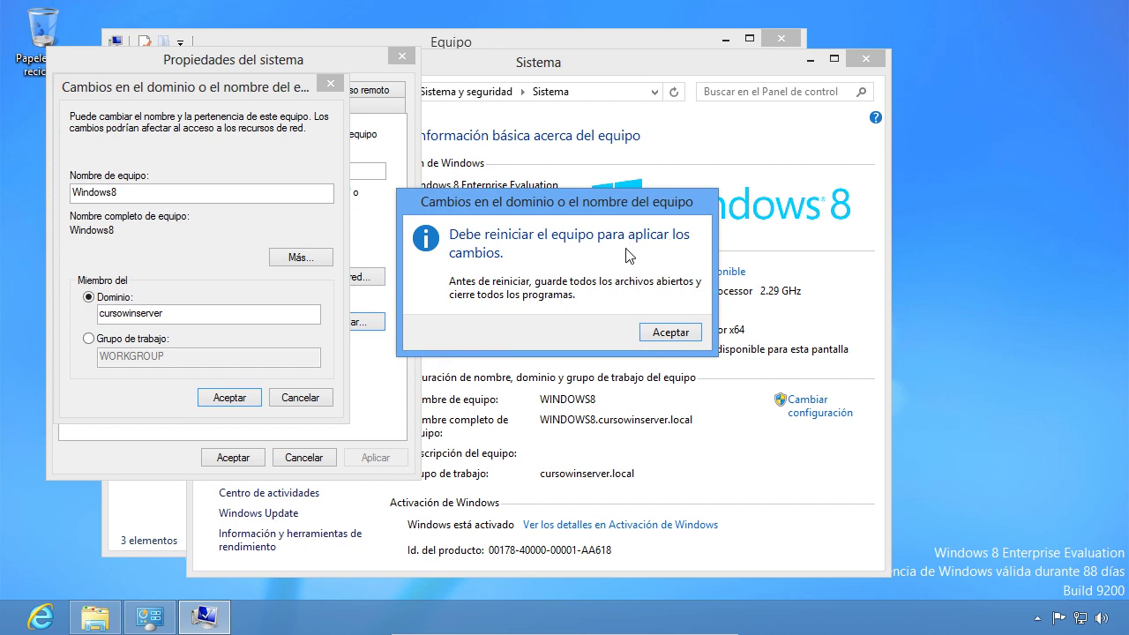
click(670, 333)
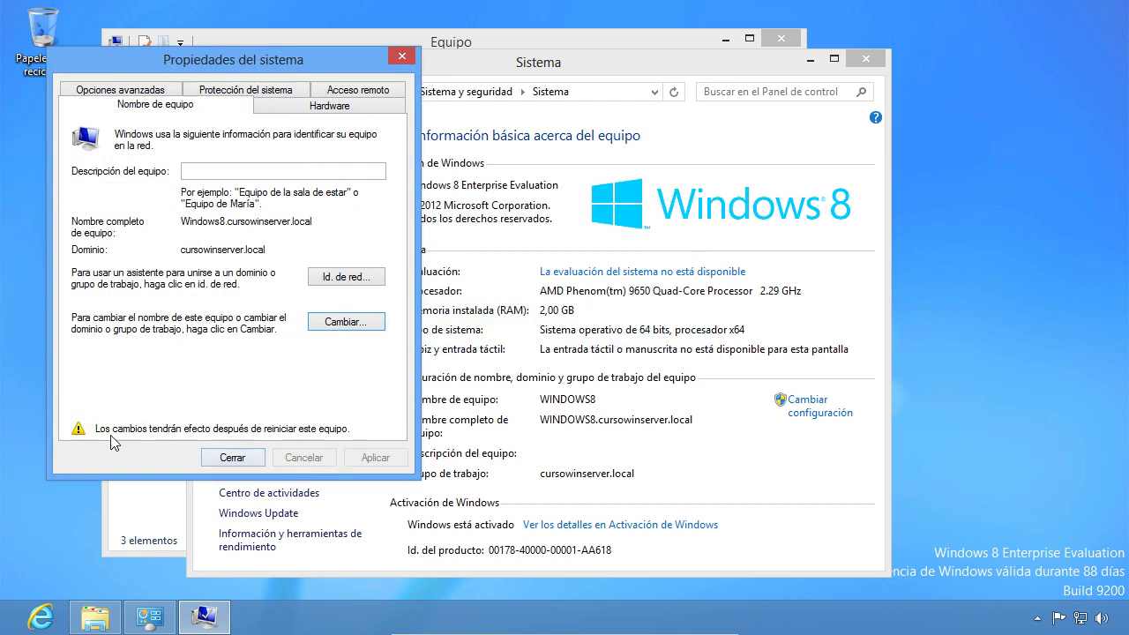
click(234, 457)
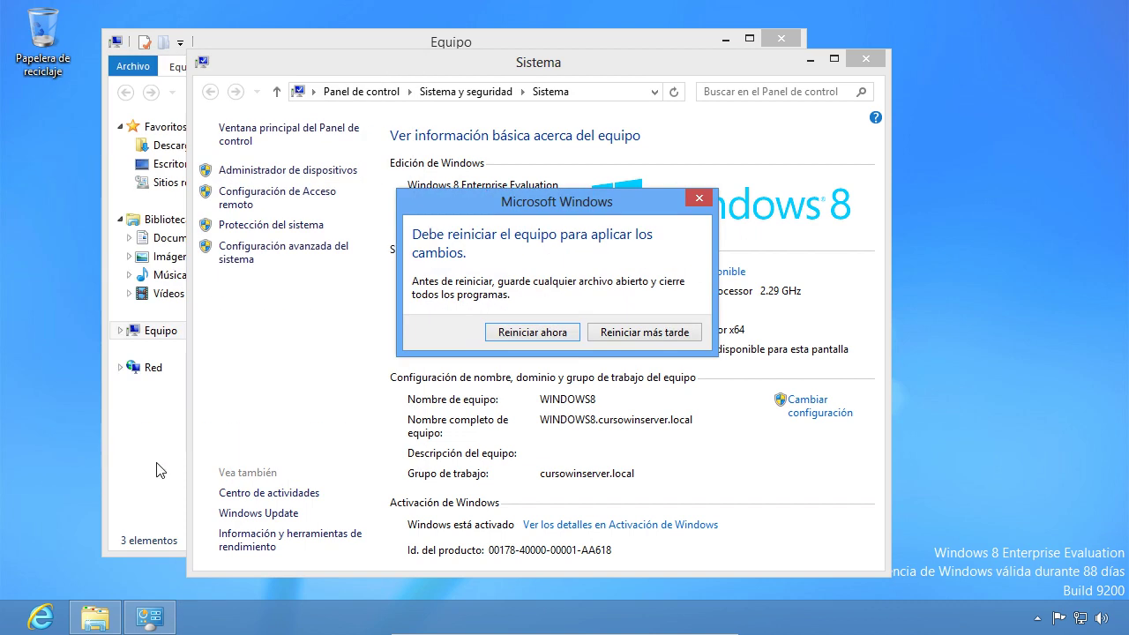
click(567, 338)
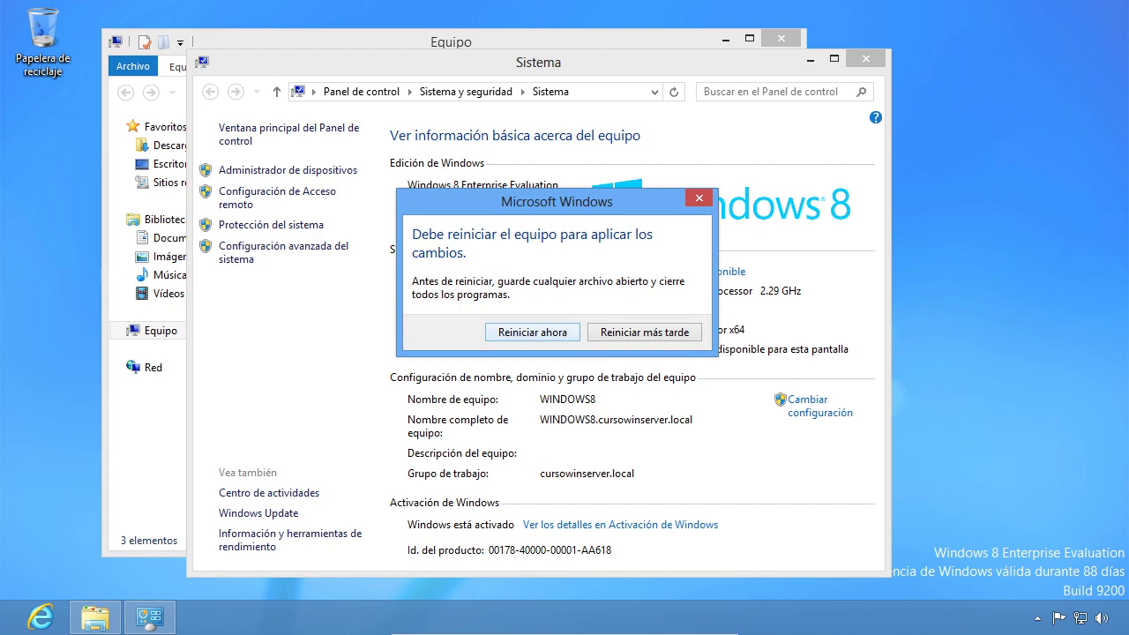